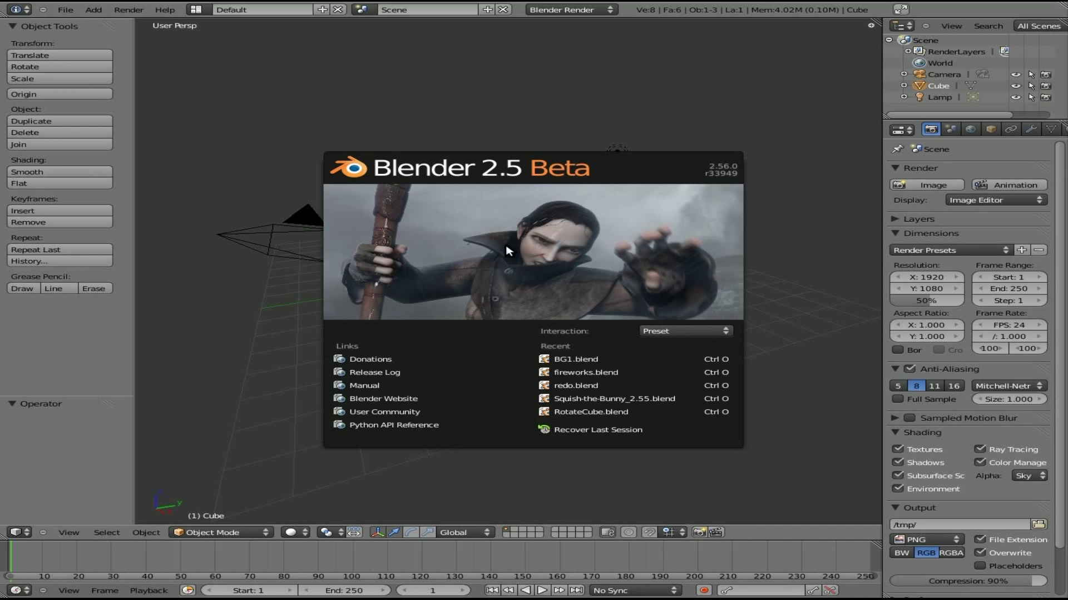
Align the camera to the front view and delete the default cube
left_click(602, 245)
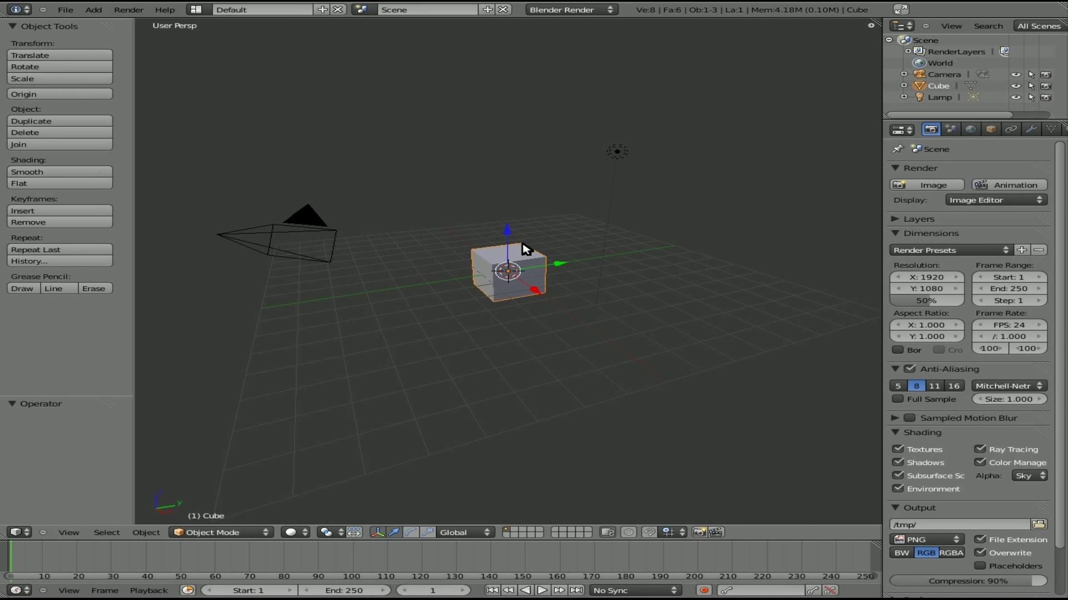
key("KP_1")
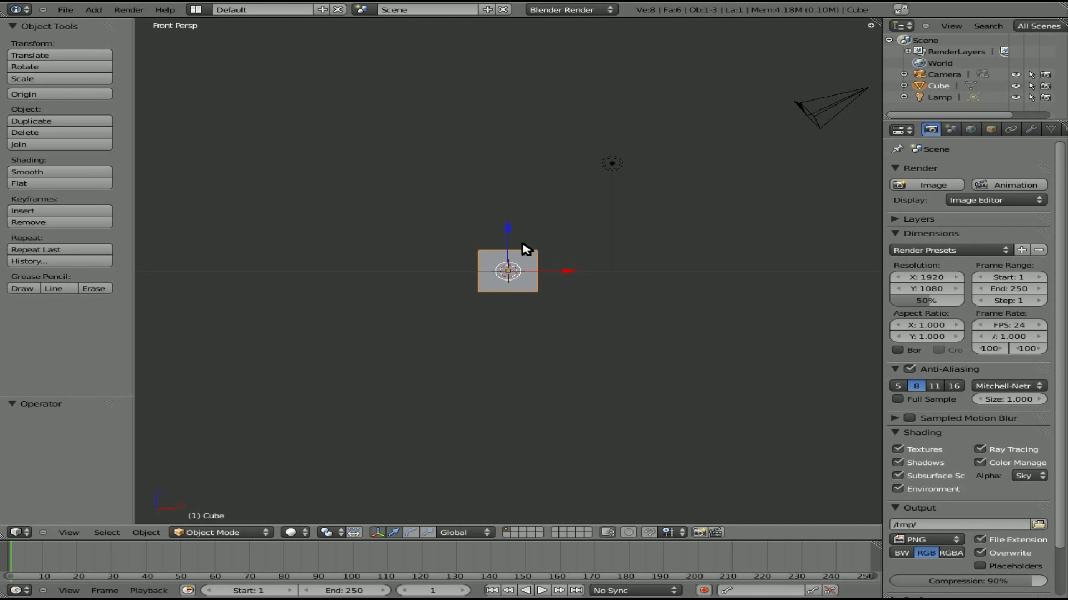
key("ctrl+alt+KP_0")
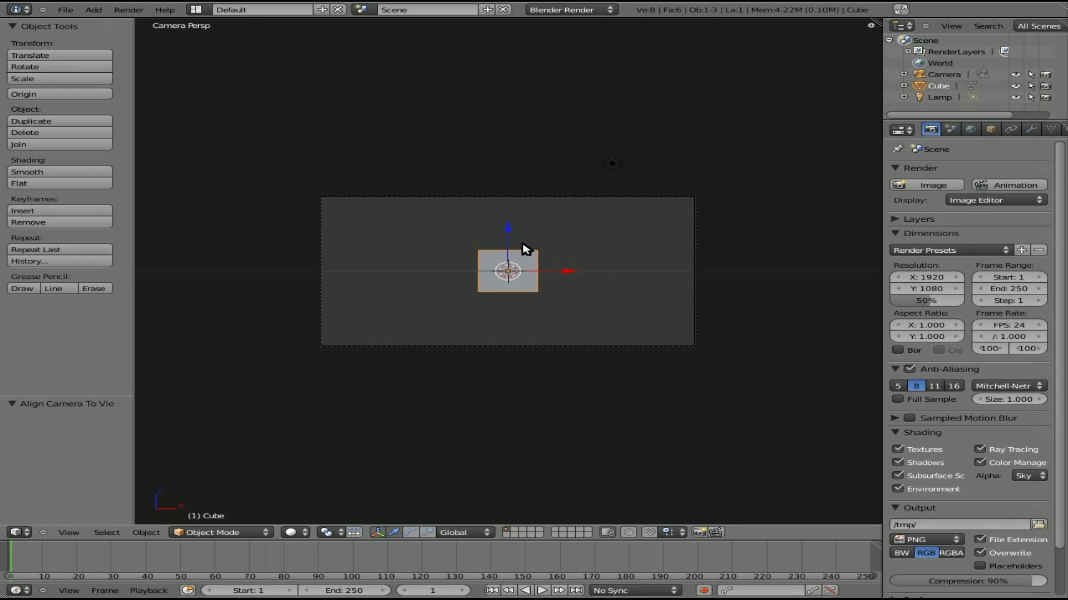
key("x")
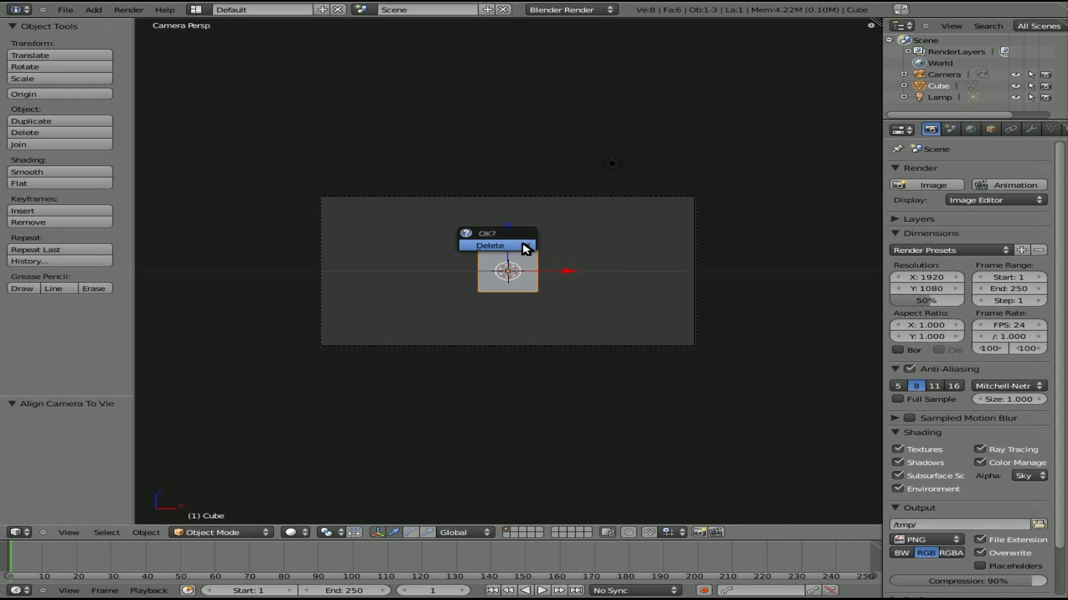
left_click(527, 245)
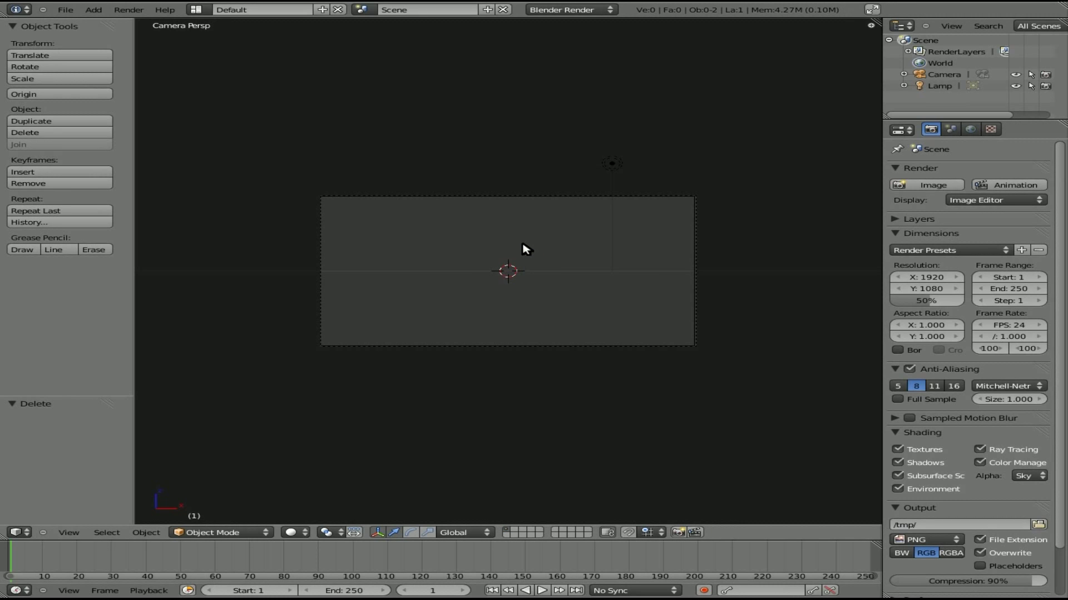
Move the lamp about 5.8 units down into the camera frame's right half and place a duplicate about 8.2 units to its left
right_click(620, 166)
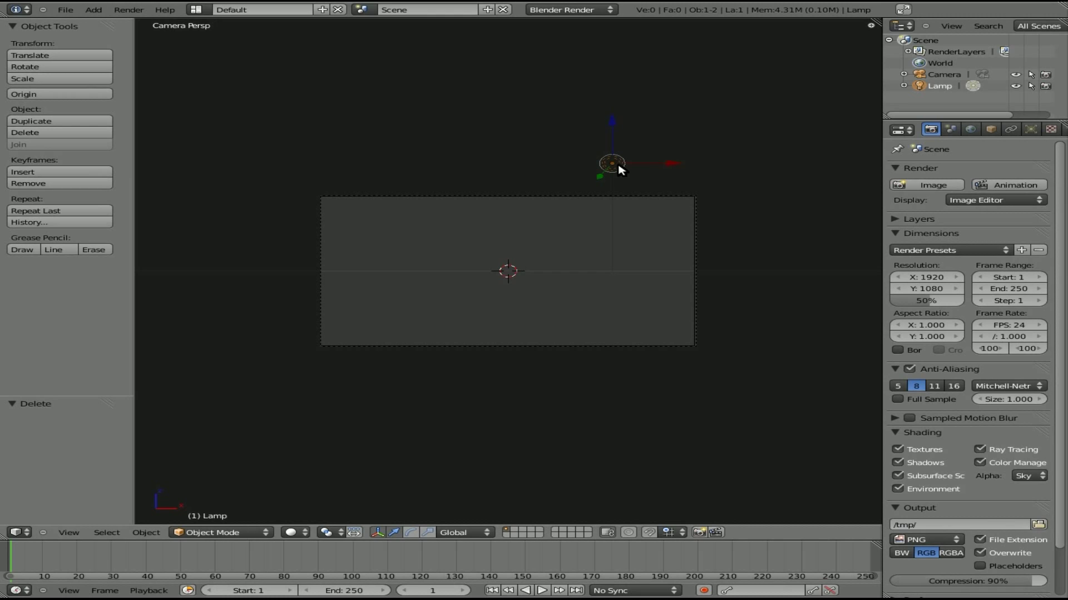
key("g")
left_click(632, 274)
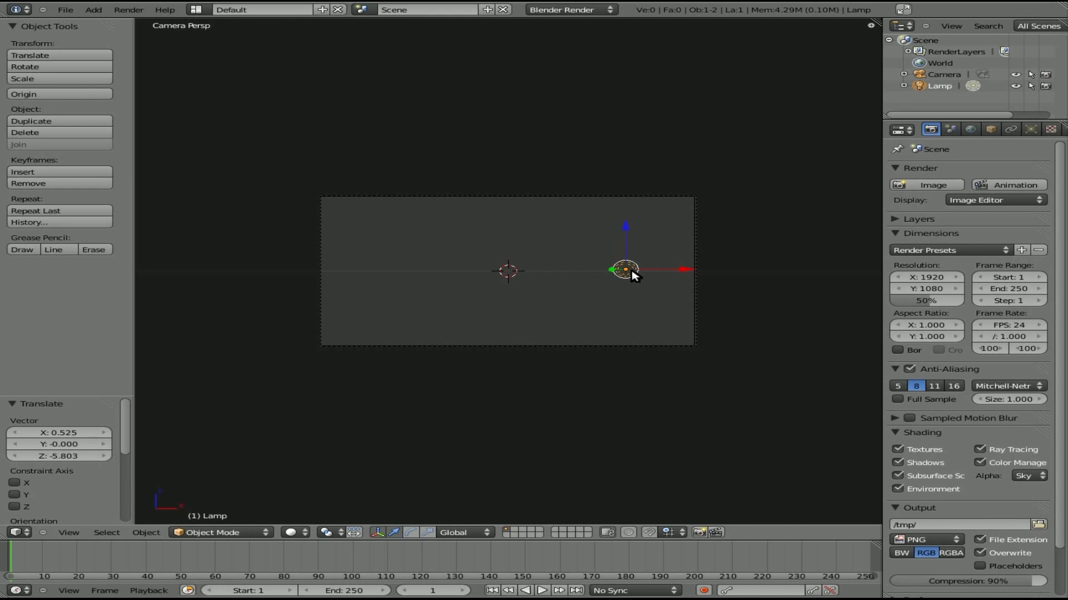
key("shift+d")
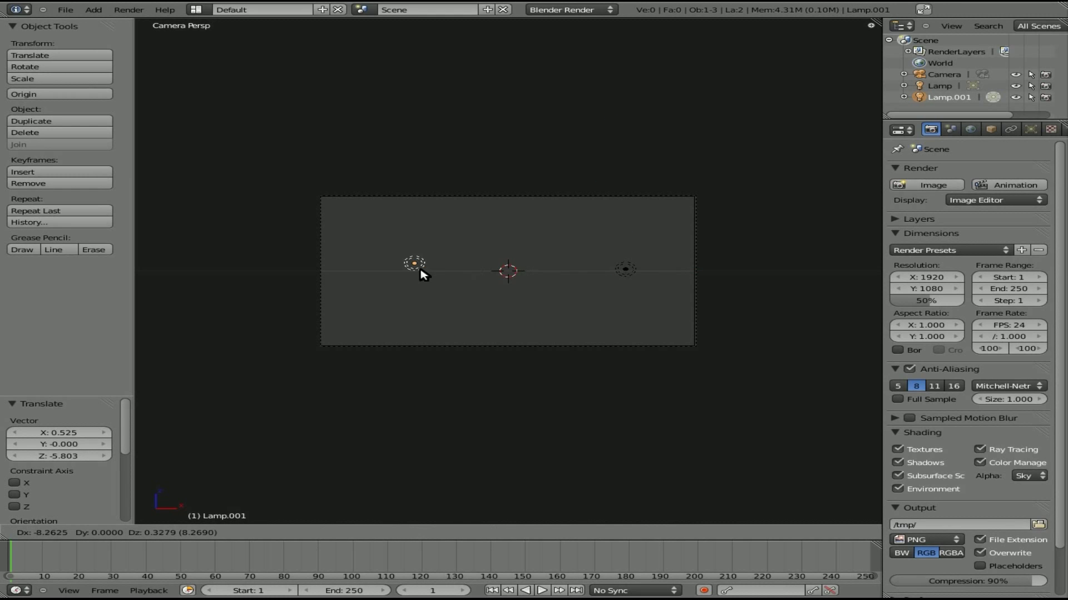
left_click(422, 279)
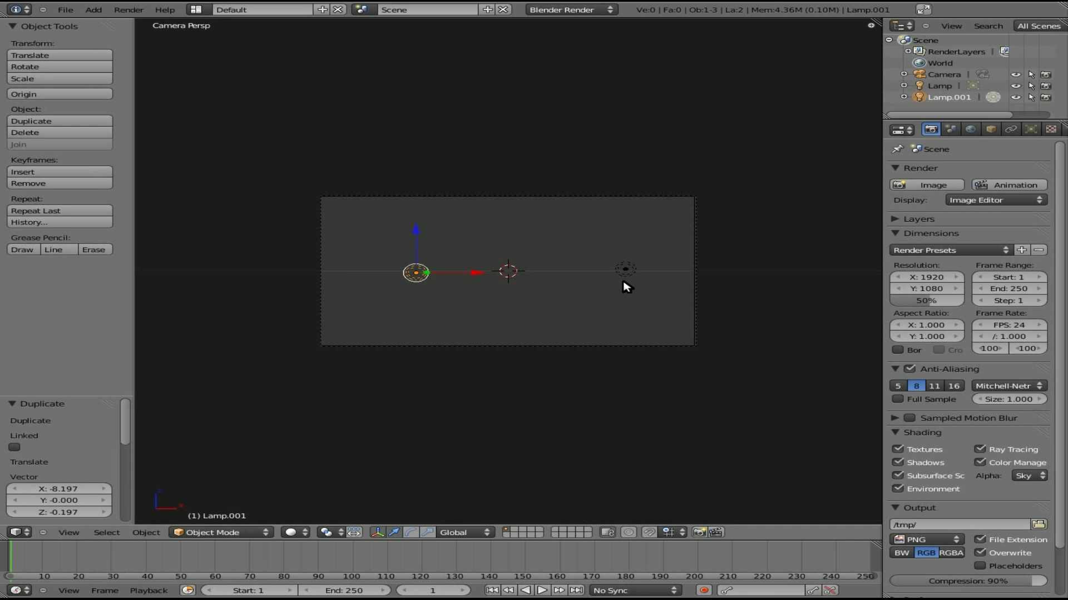
Add a plane at the origin and scale it up by a factor of about 9.65
key("KP_7")
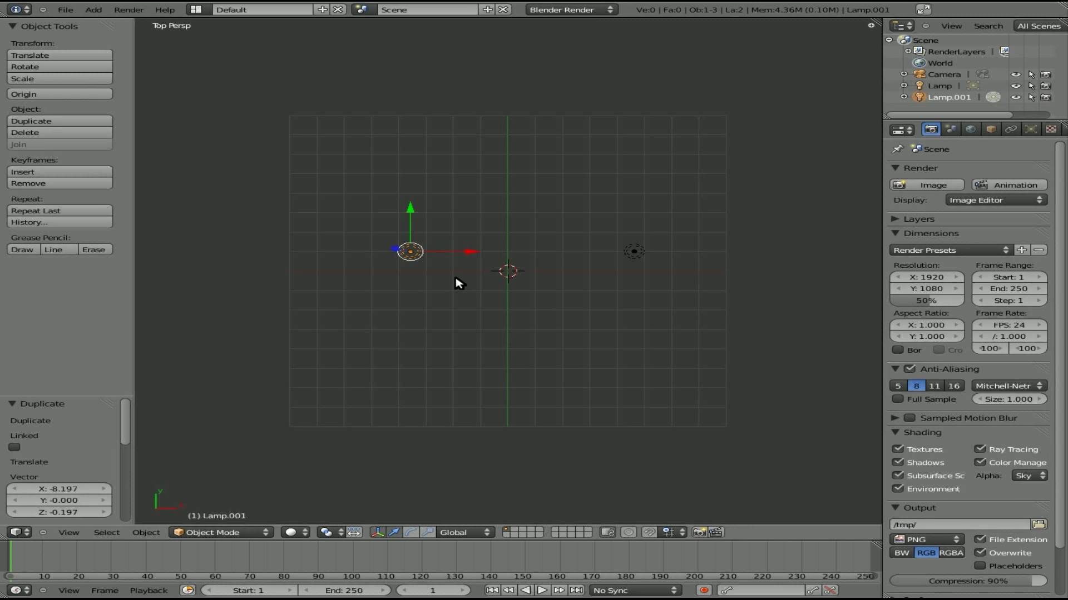
key("space")
type("plane")
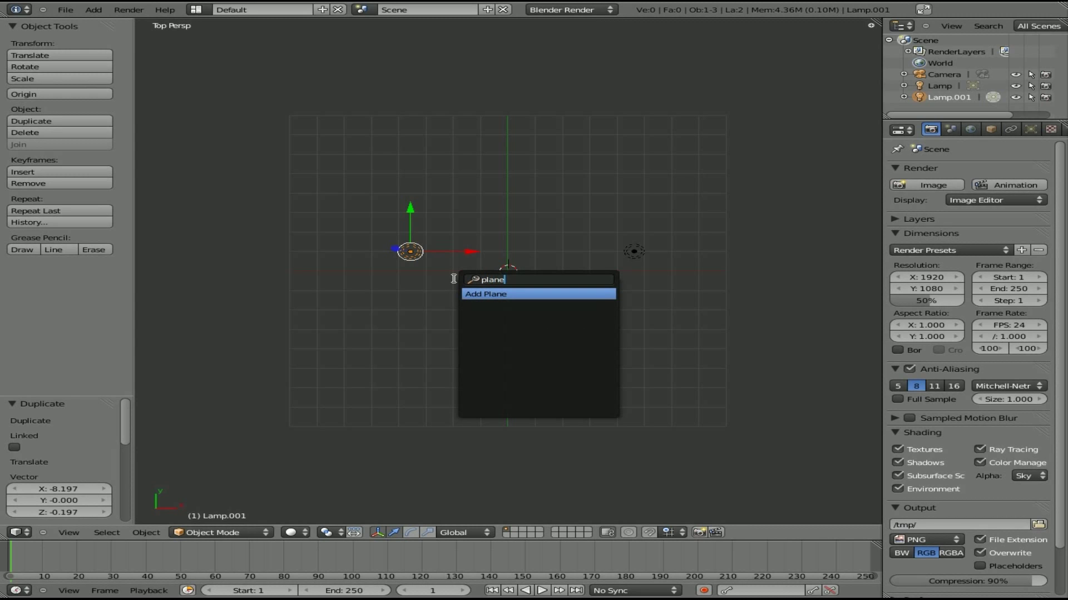
key("Return")
key("s")
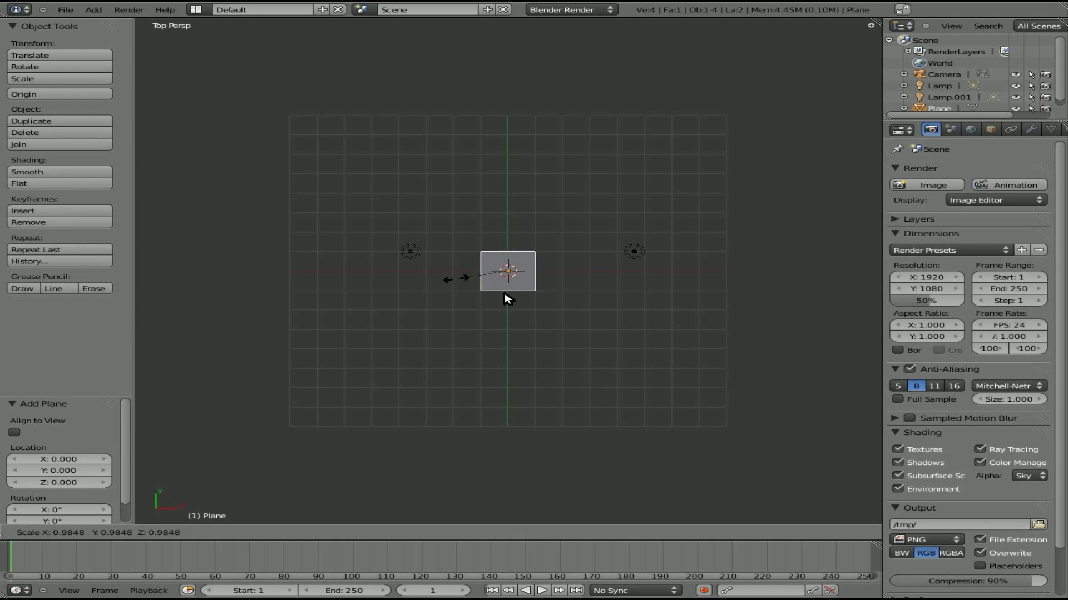
left_click(227, 460)
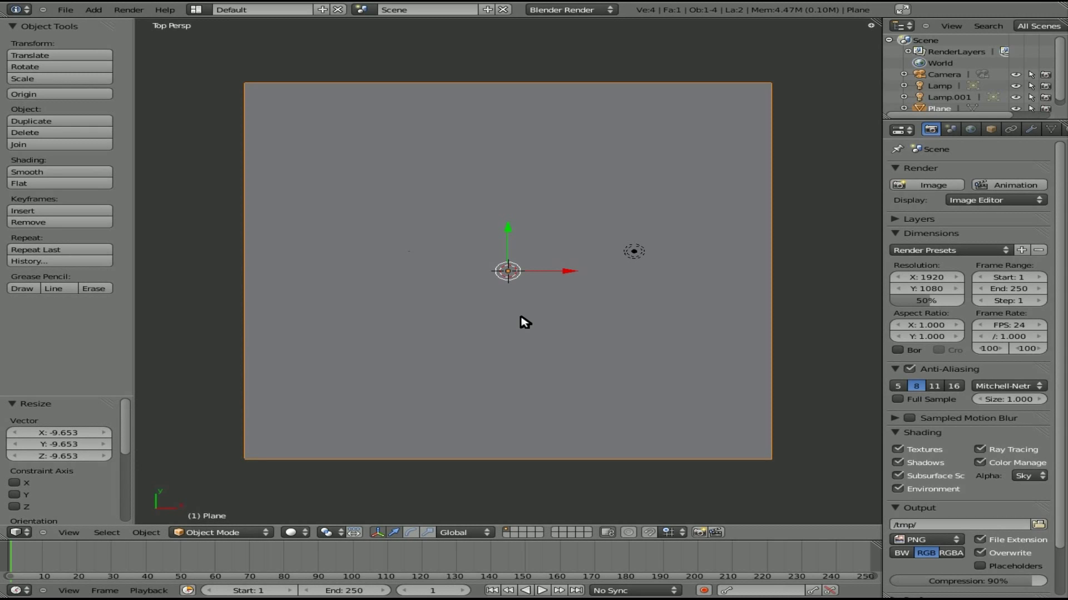
Rotate the plane 90° about the global X axis and move it about 2.67 units along Y, behind the lamps
key("r")
type("x")
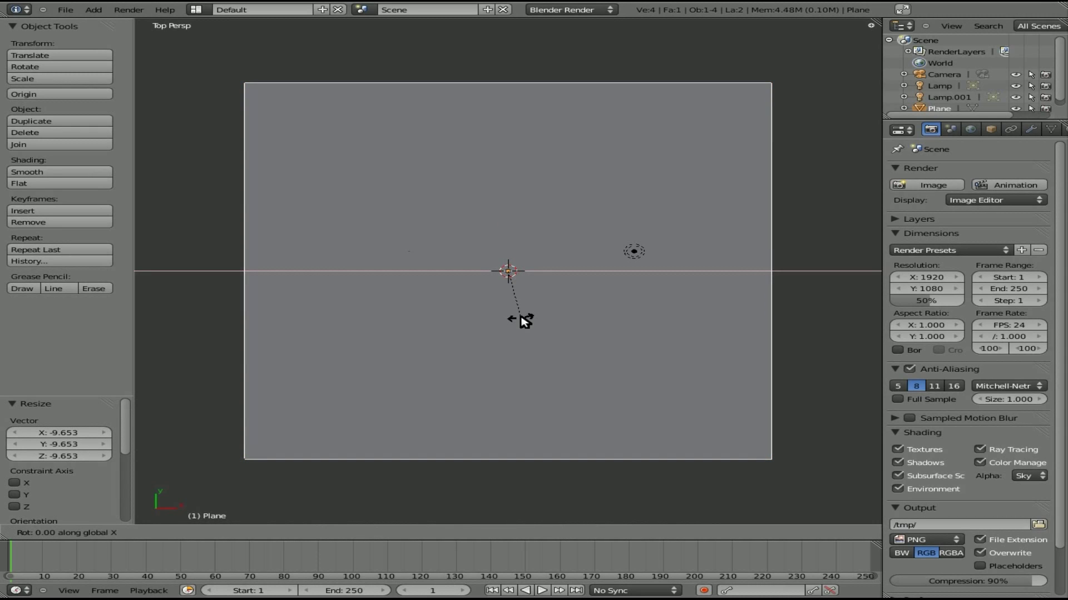
type("90")
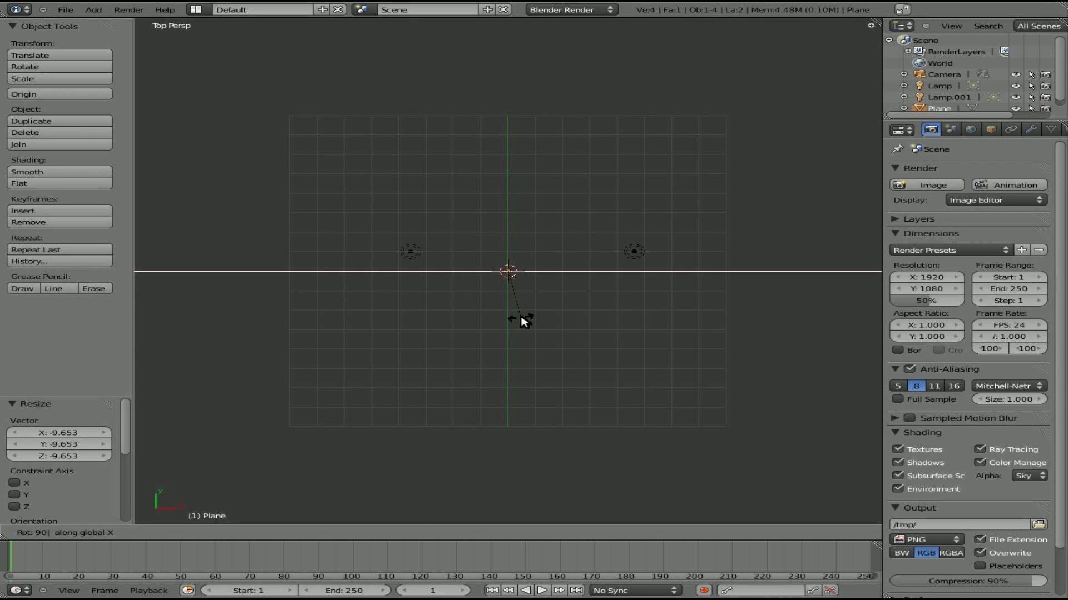
key("Return")
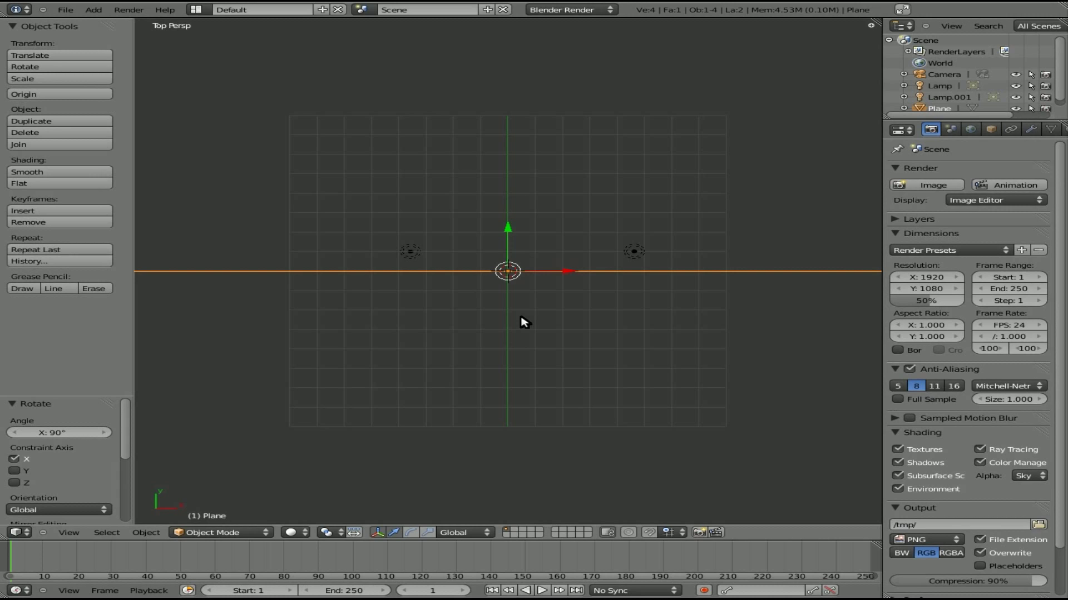
key("g")
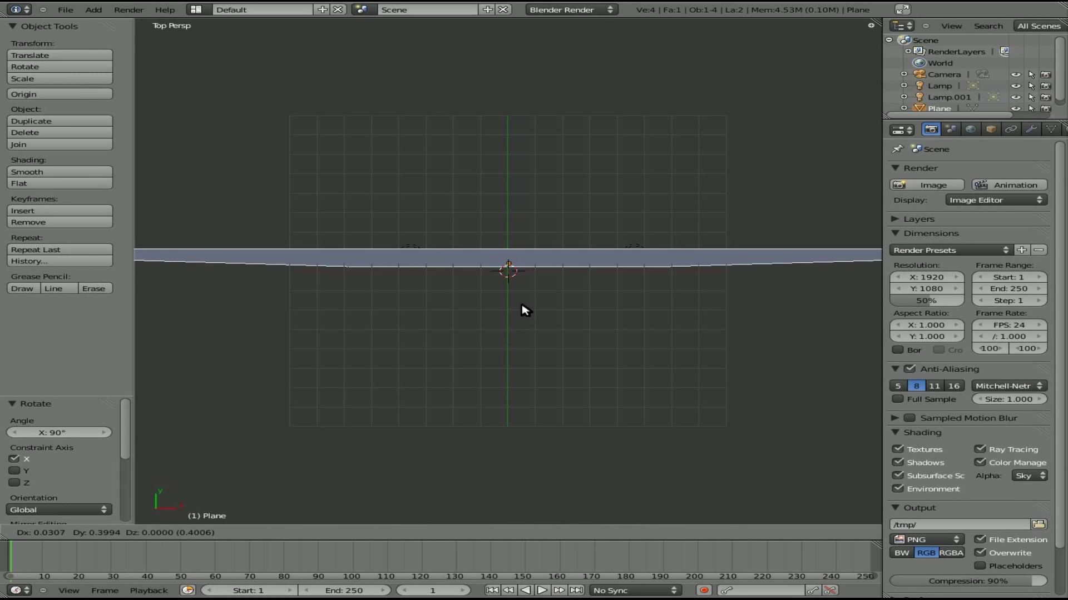
left_click(525, 271)
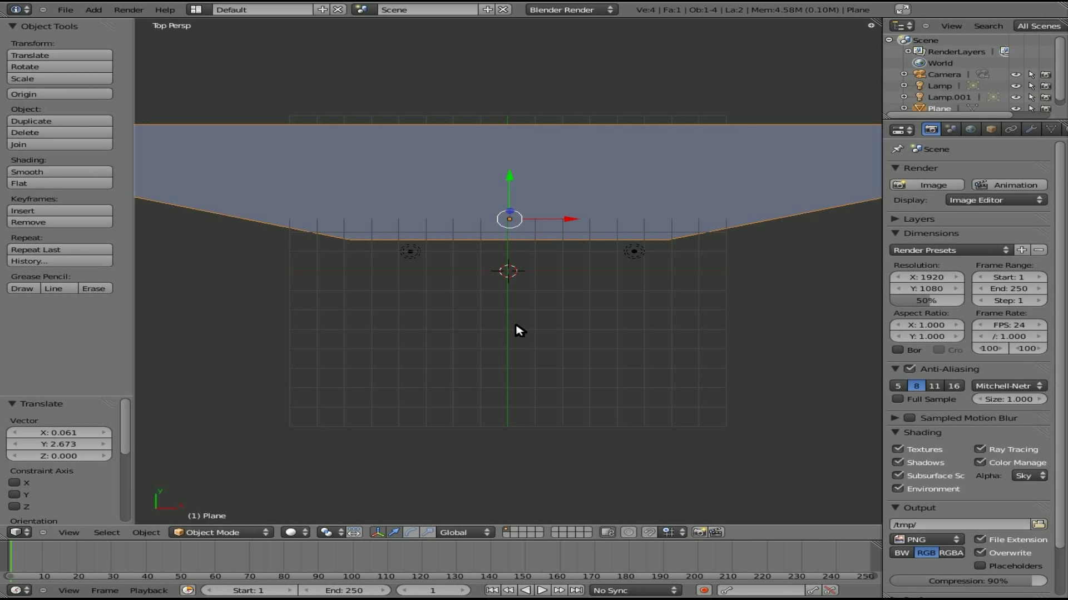
Render the camera view to examine how both lamps light the plane
key("KP_0")
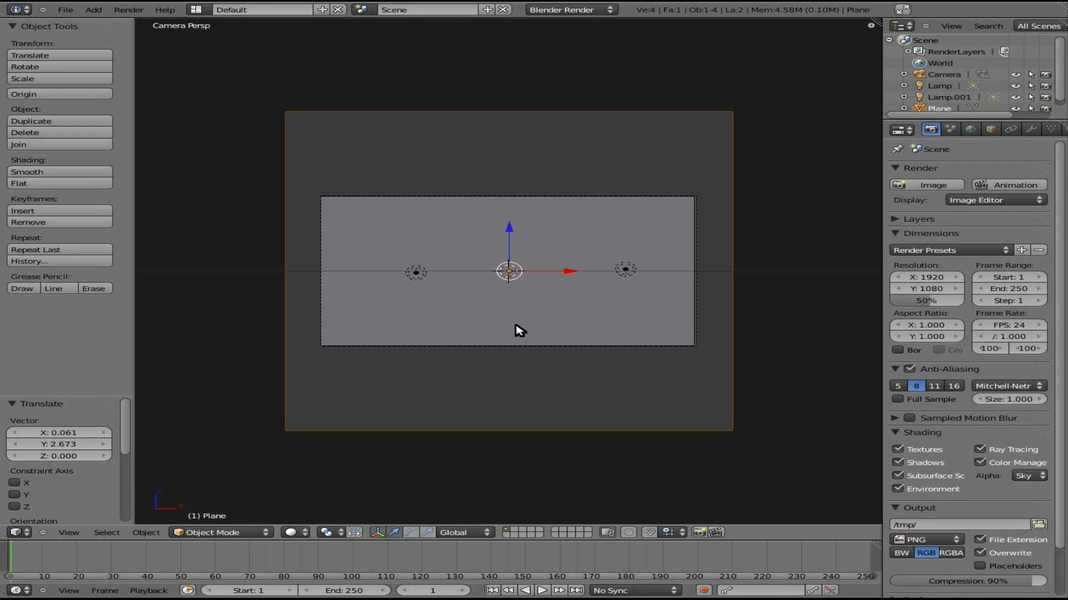
key("F12")
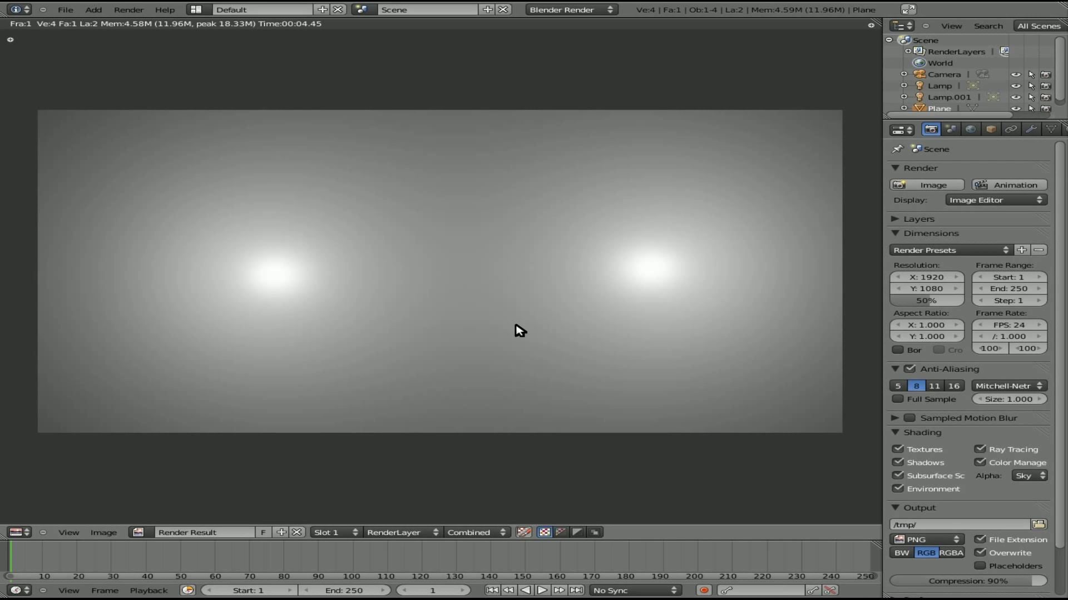
key("Escape")
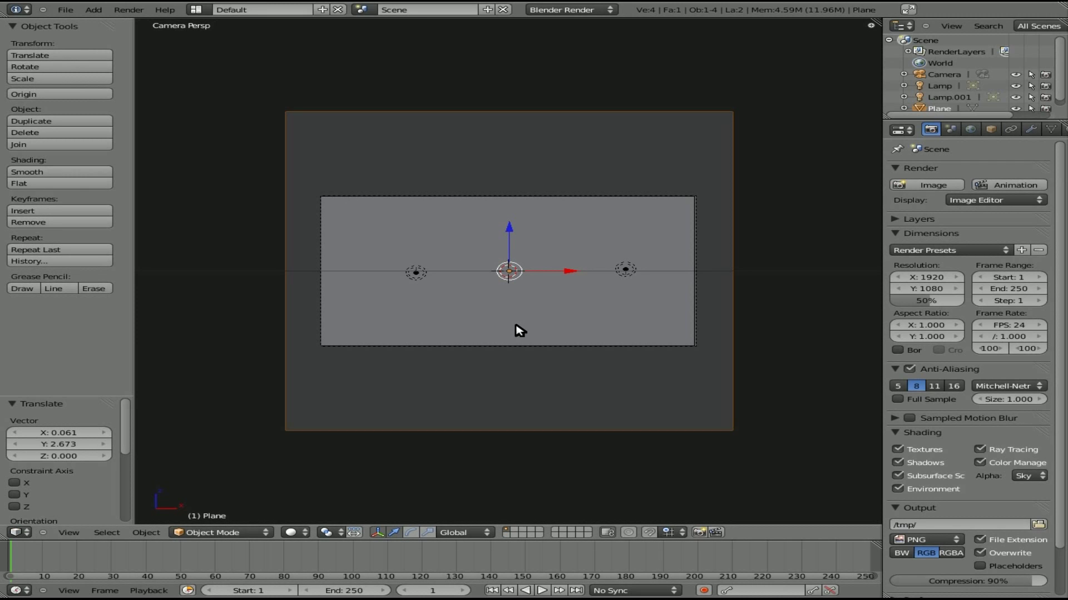
Set the right lamp's energy to 0 and render the scene with only the left lamp lighting the plane
right_click(639, 276)
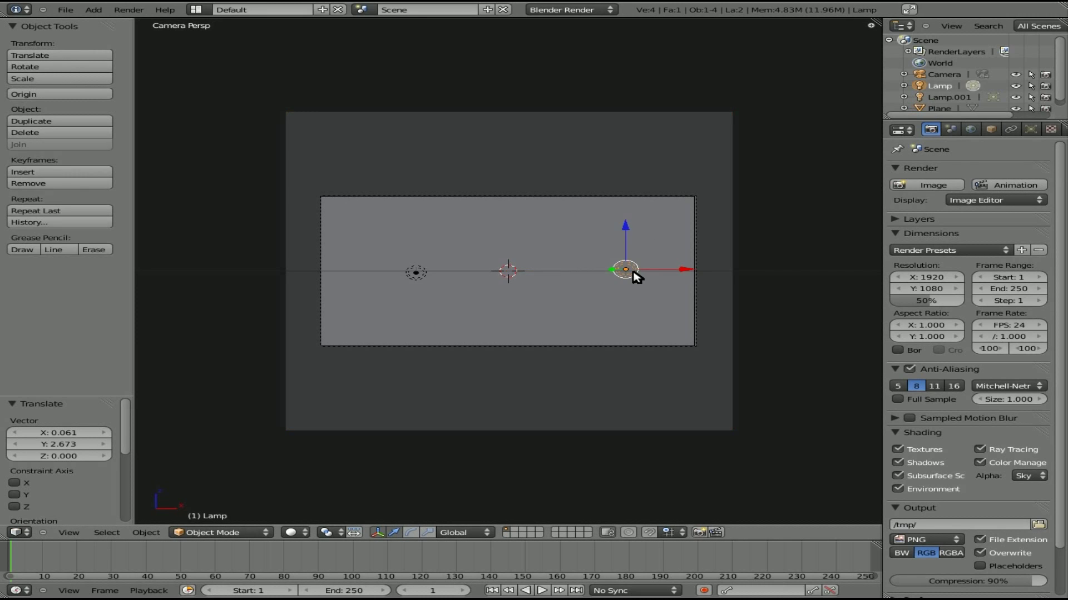
left_click(1030, 129)
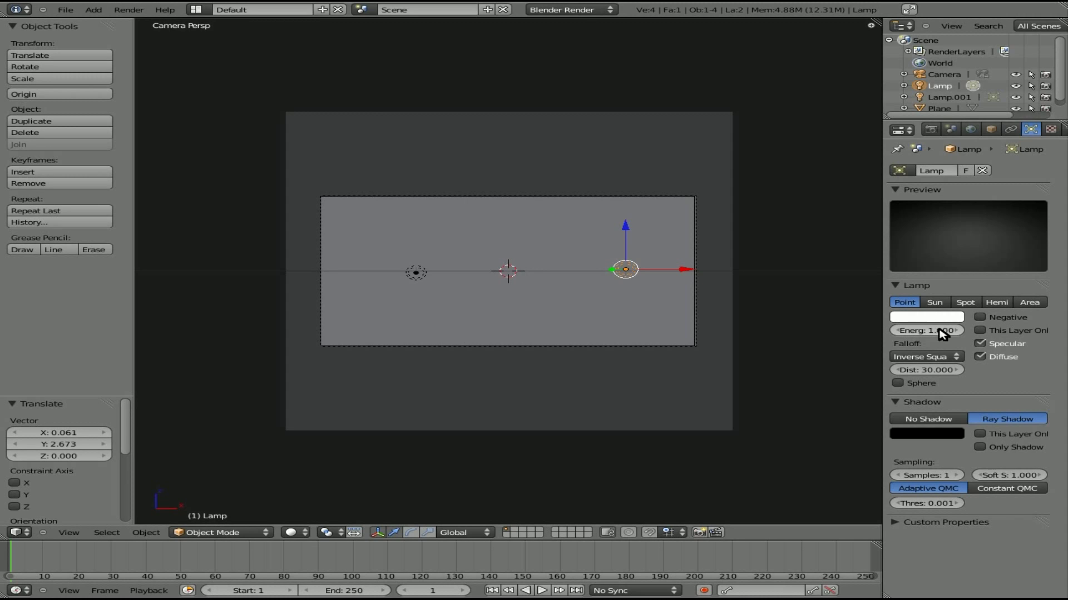
key("BackSpace")
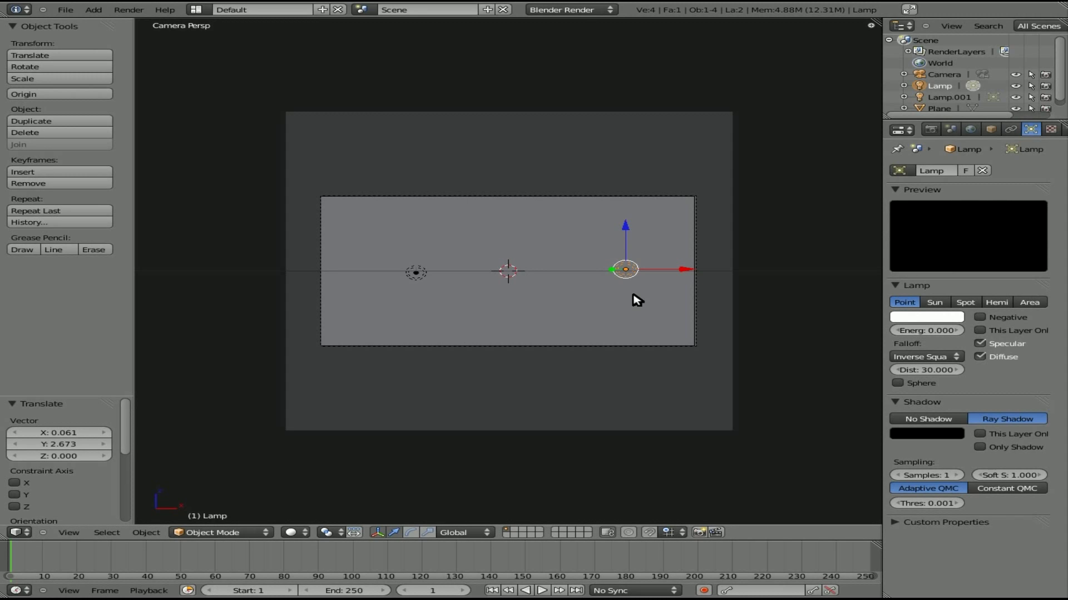
key("F12")
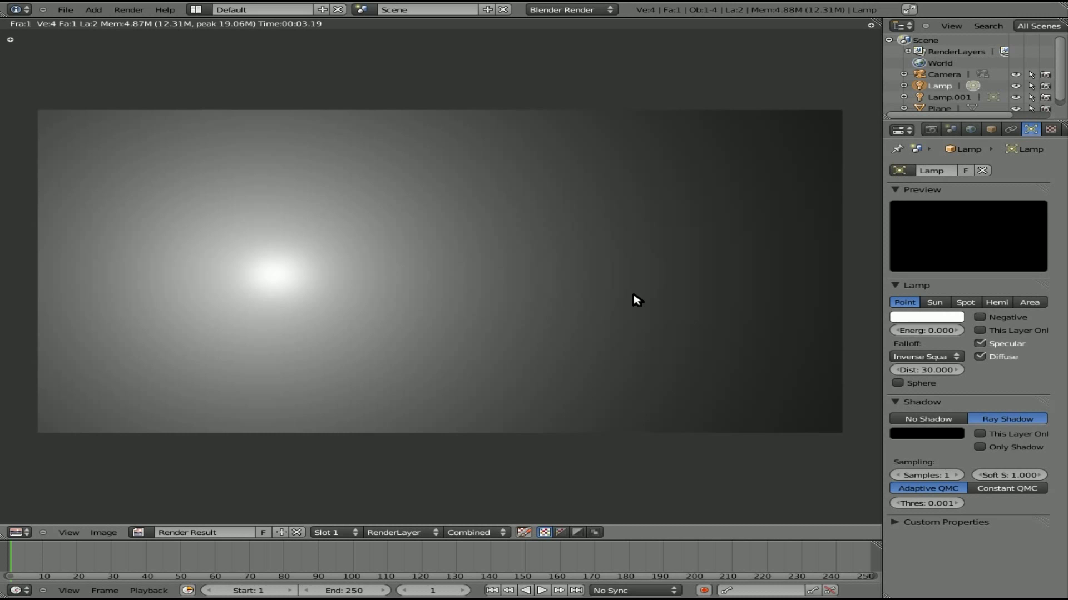
key("Escape")
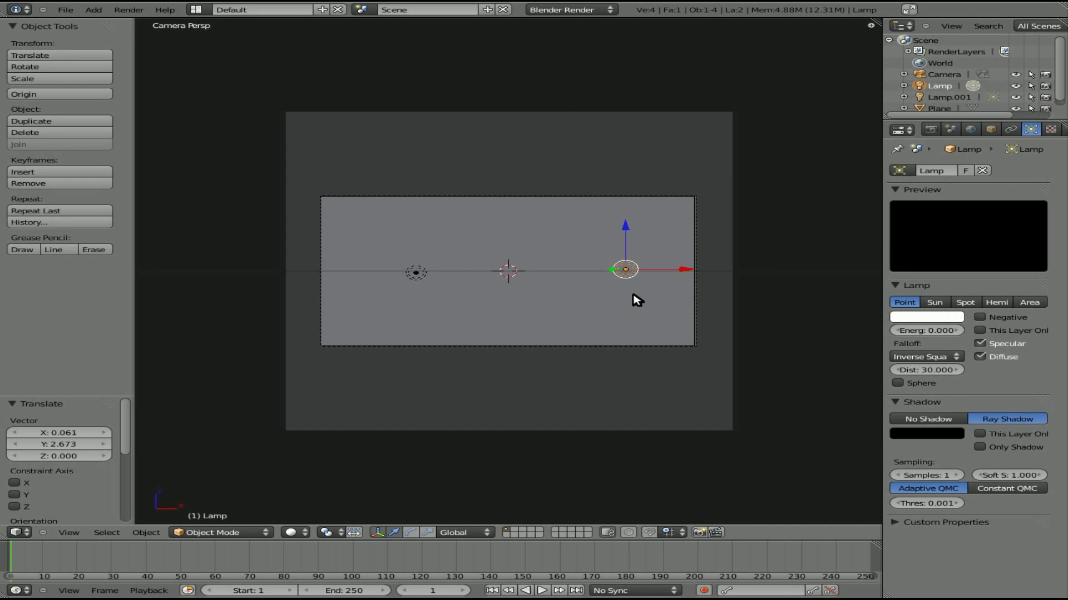
Change the left lamp's colour to blue (R 0.044, G 0.000, B 1.000) and test render the scene
right_click(420, 280)
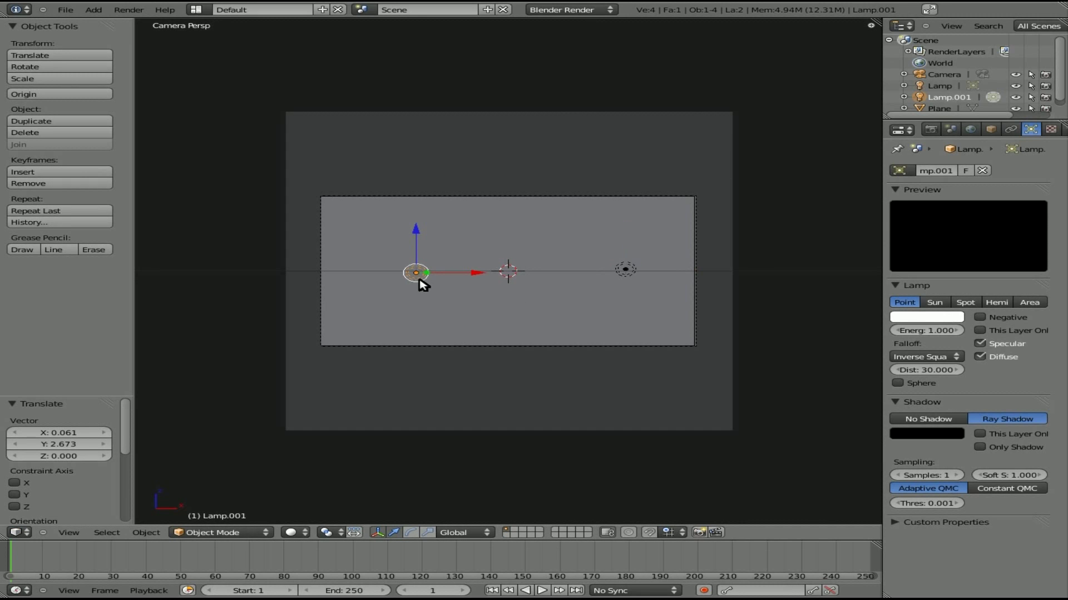
left_click(945, 317)
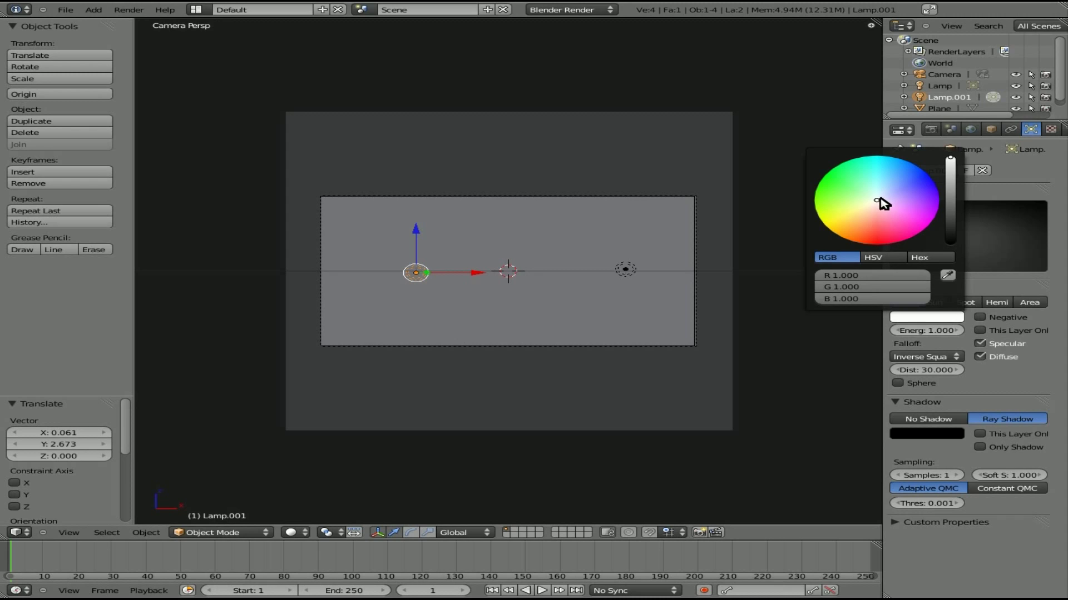
left_click_drag(877, 196, 933, 180)
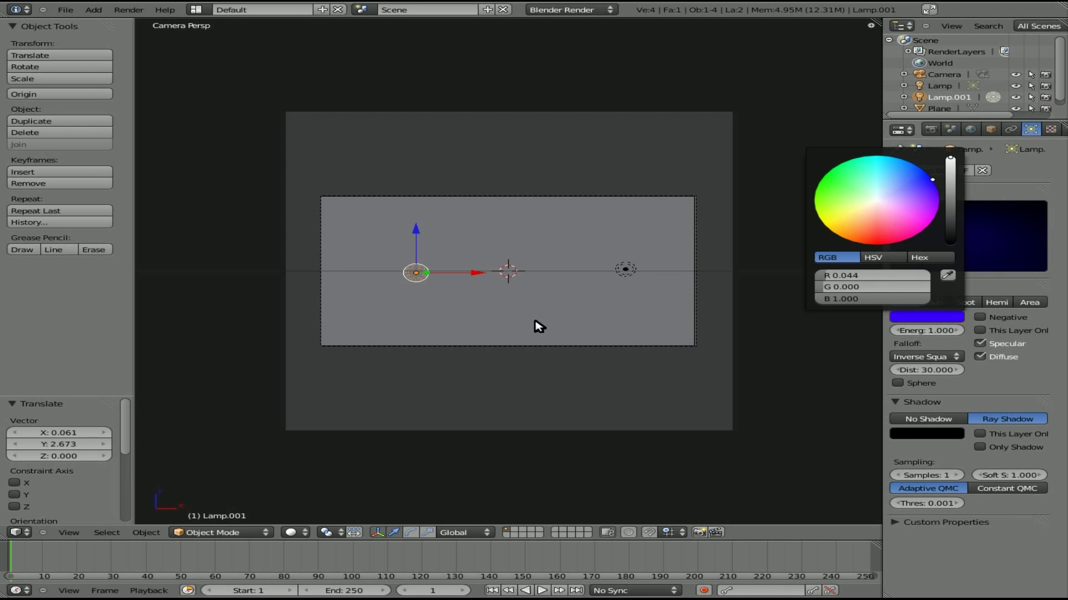
key("F12")
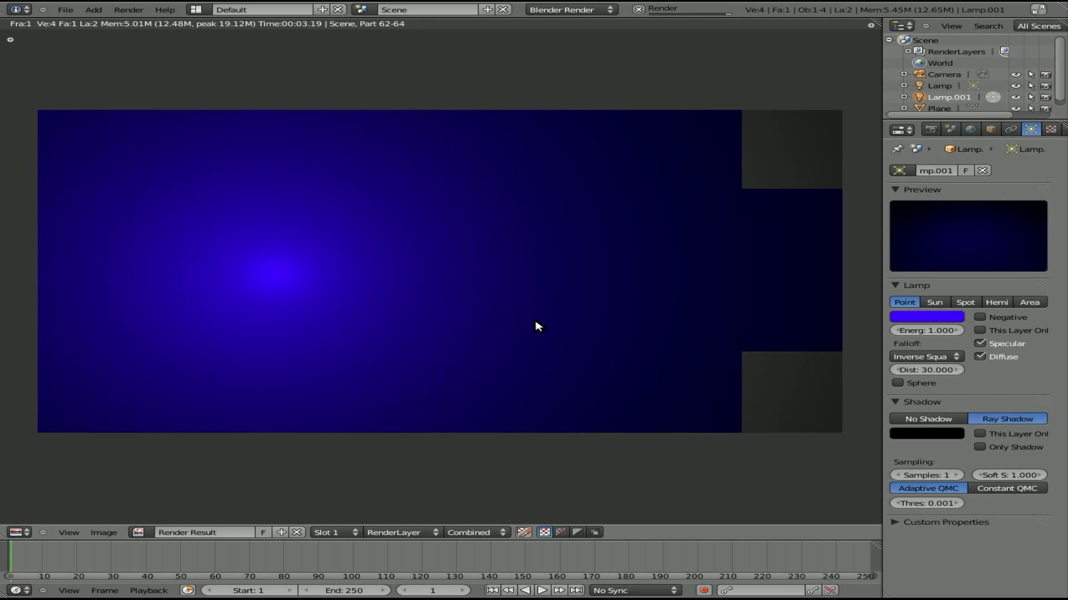
key("Escape")
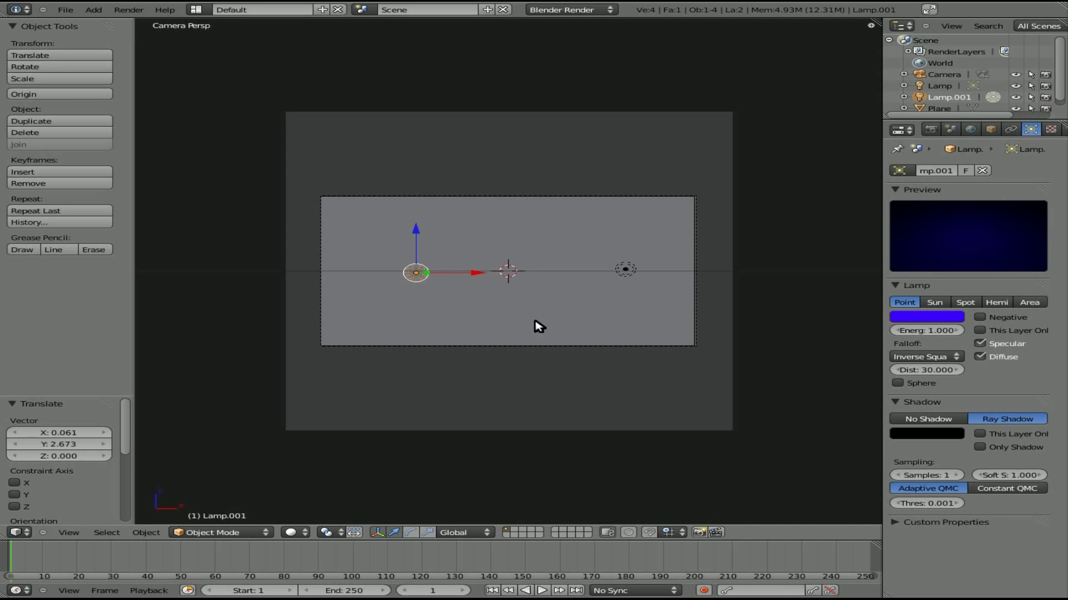
Set the right lamp's energy to 1 and change its light colour to orange-red
right_click(626, 270)
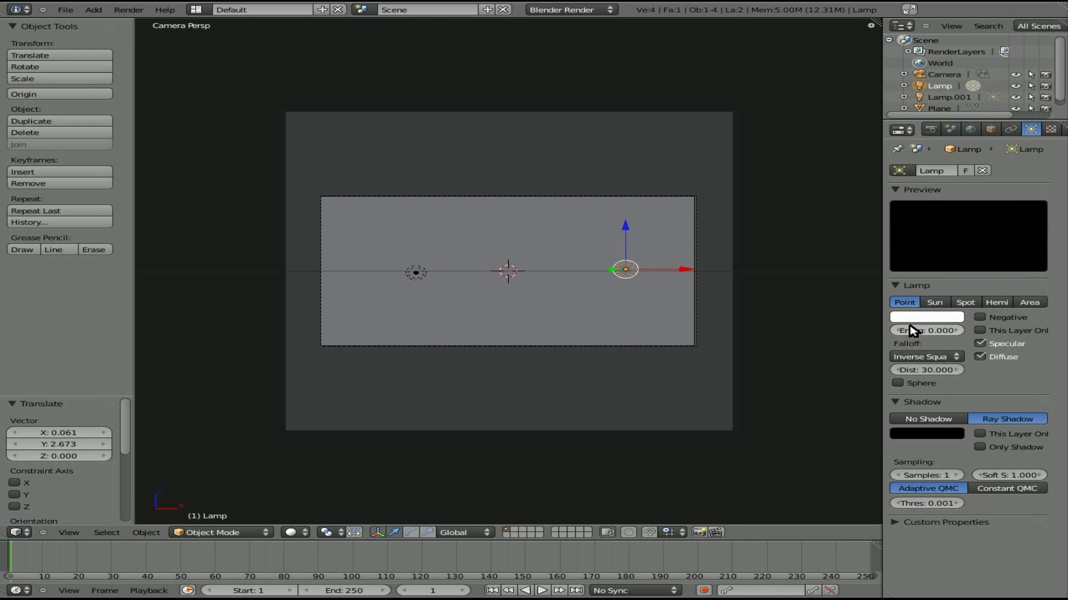
left_click(925, 331)
type("1")
key("Return")
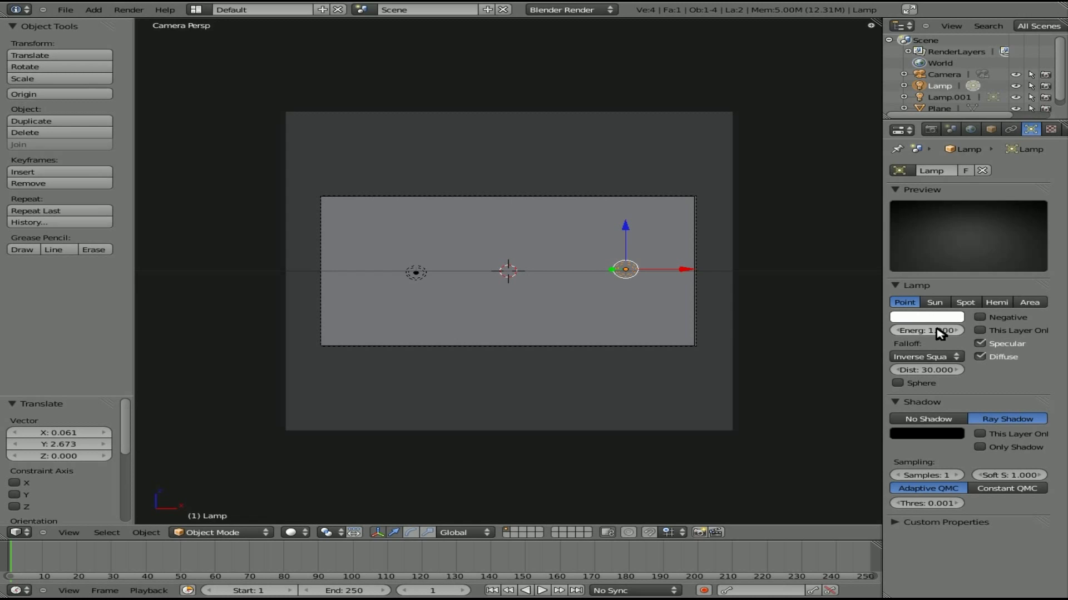
left_click(921, 317)
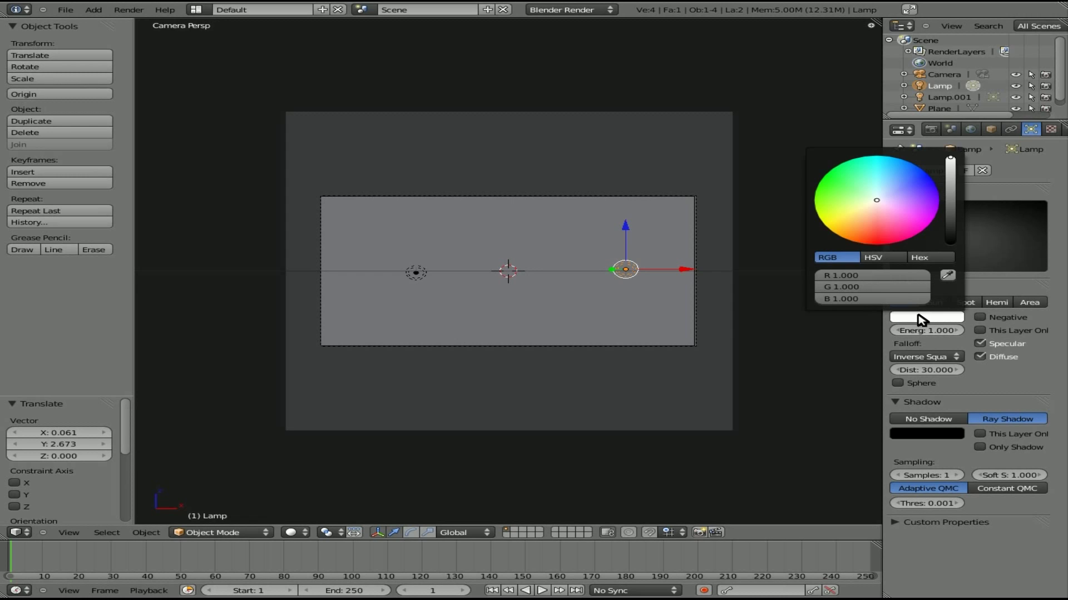
left_click(885, 204)
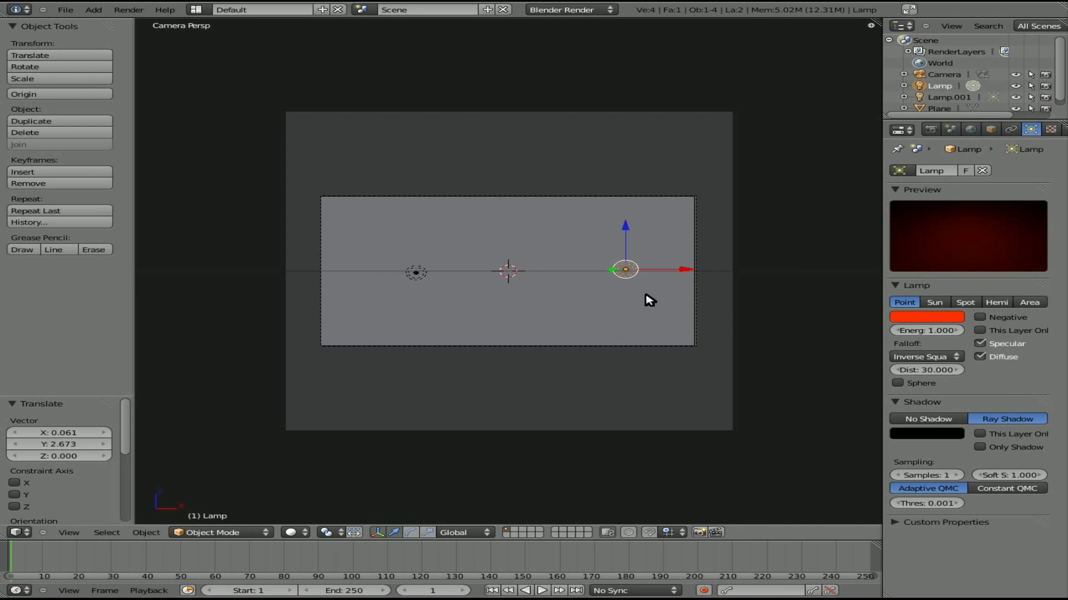
Test render both coloured lamps, and insert colour keyframes for the right and left lamps at frame 1
key("F12")
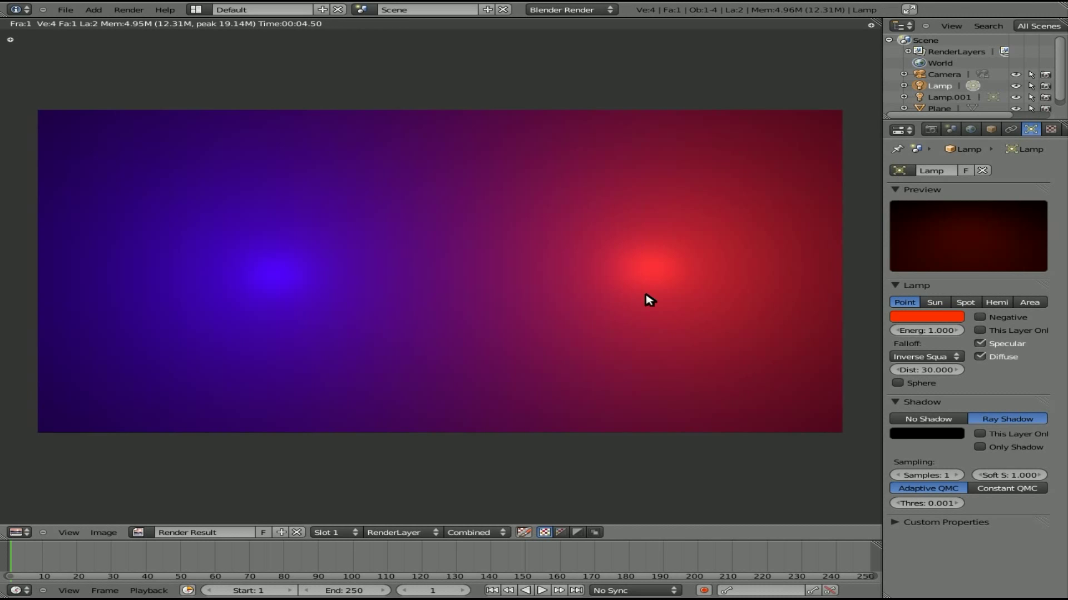
key("Escape")
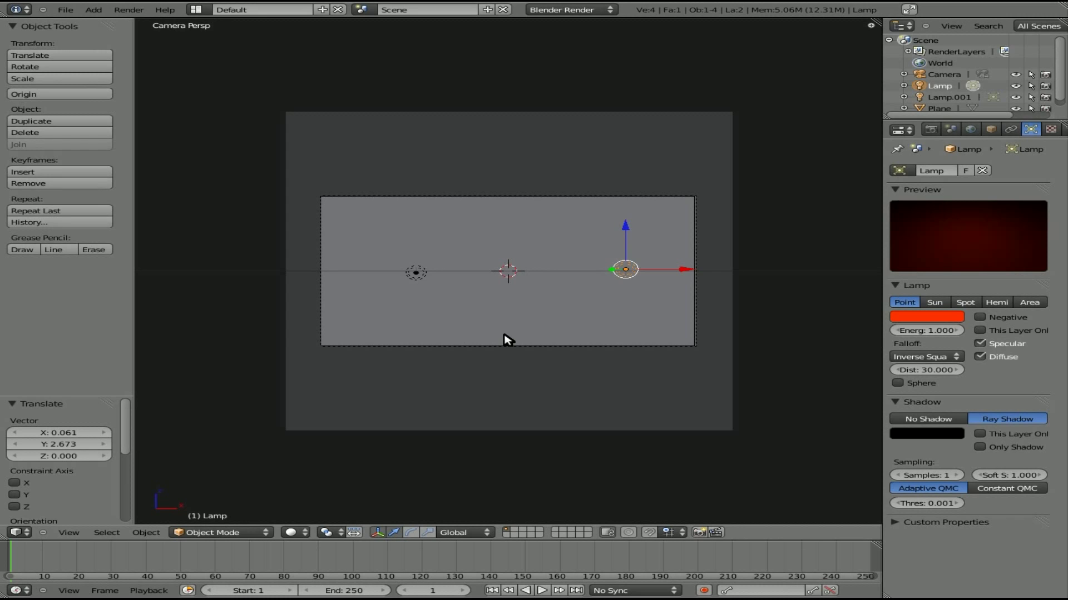
right_click(915, 319)
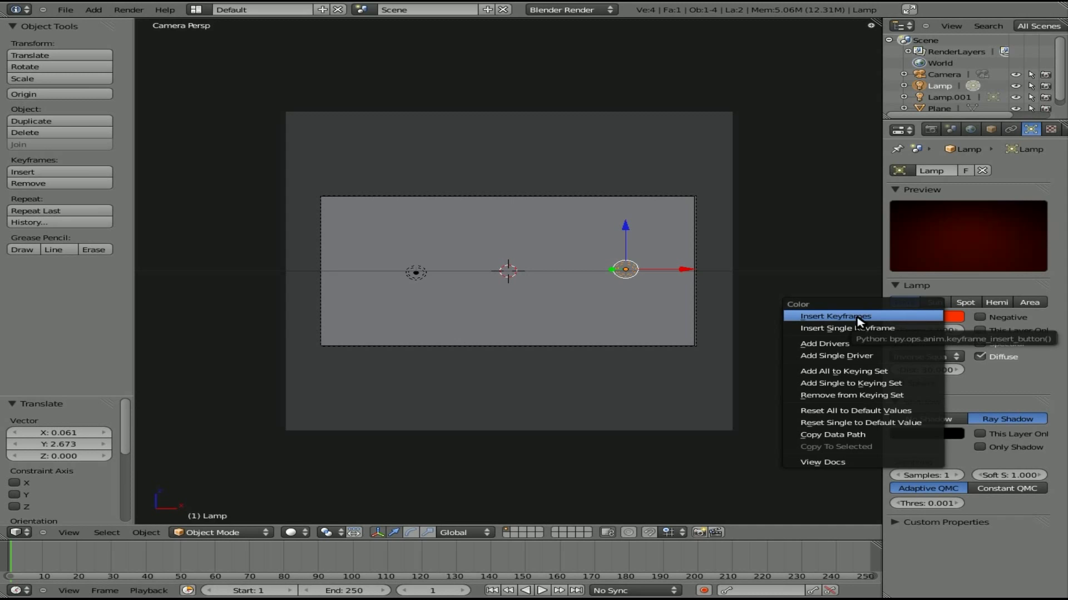
left_click(820, 316)
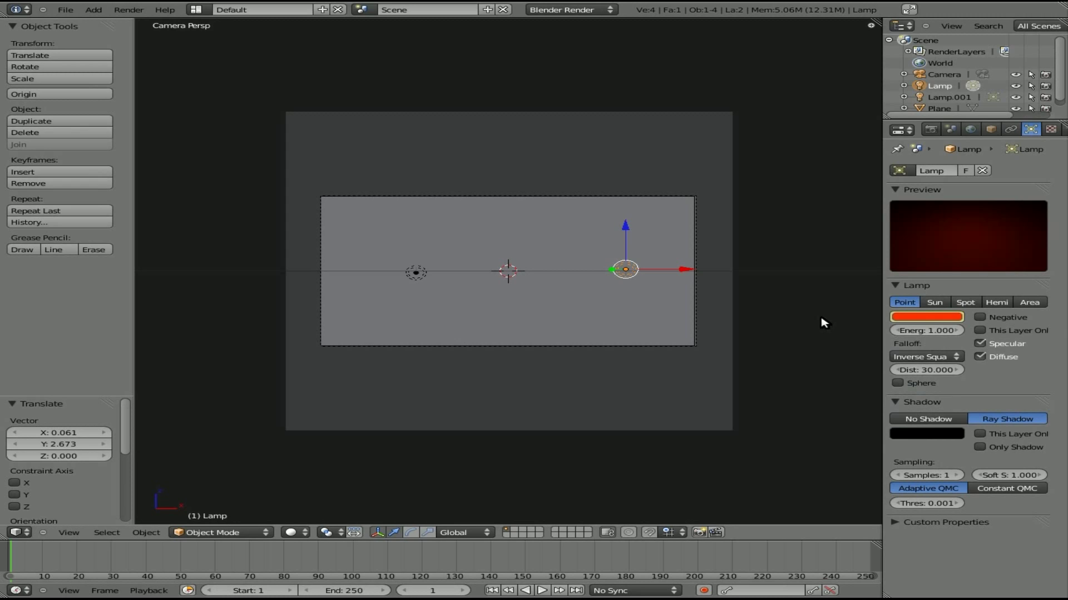
right_click(422, 276)
right_click(893, 318)
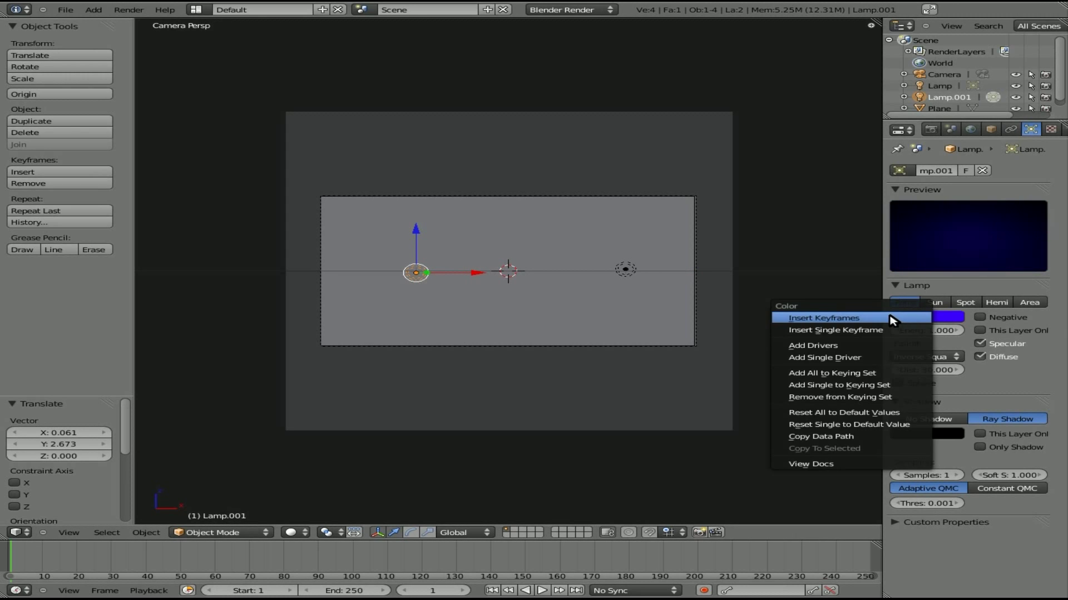
left_click(890, 318)
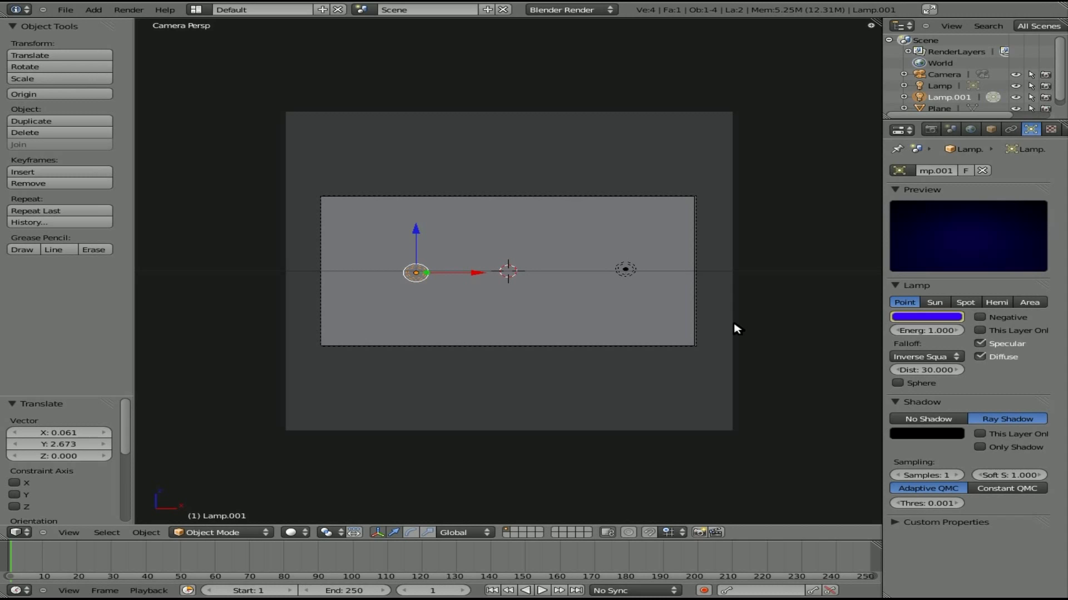
At frame 11, change the left lamp's colour to yellow (R 0.885, G 1.000, B 0.000) and keyframe it
key("shift+Up")
left_click(928, 317)
mouse_move(929, 178)
left_mouse_down()
mouse_move(818, 193)
mouse_move(818, 217)
left_mouse_up()
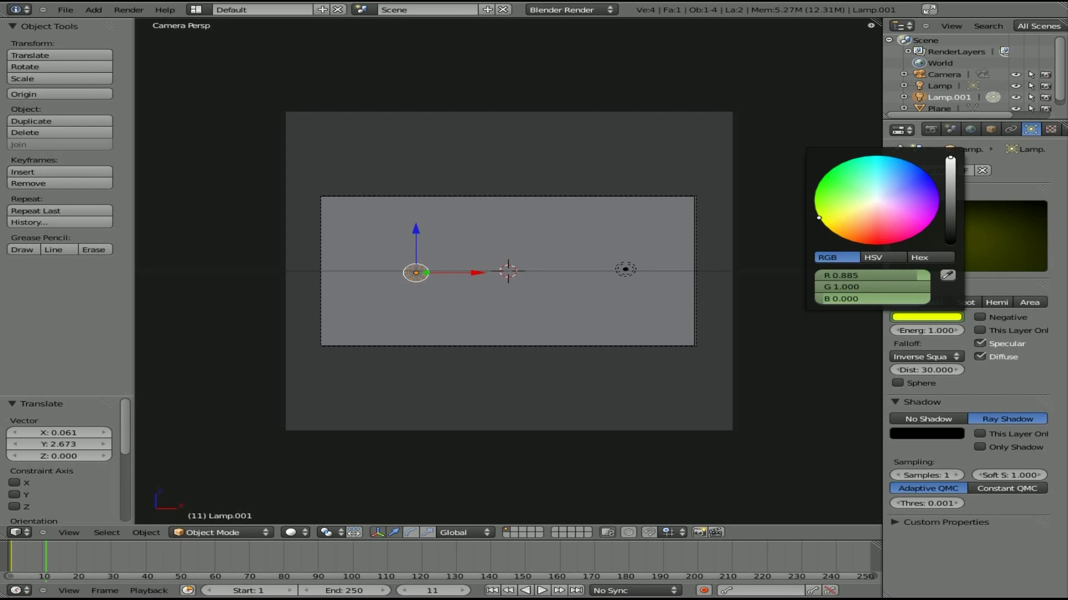
right_click(926, 318)
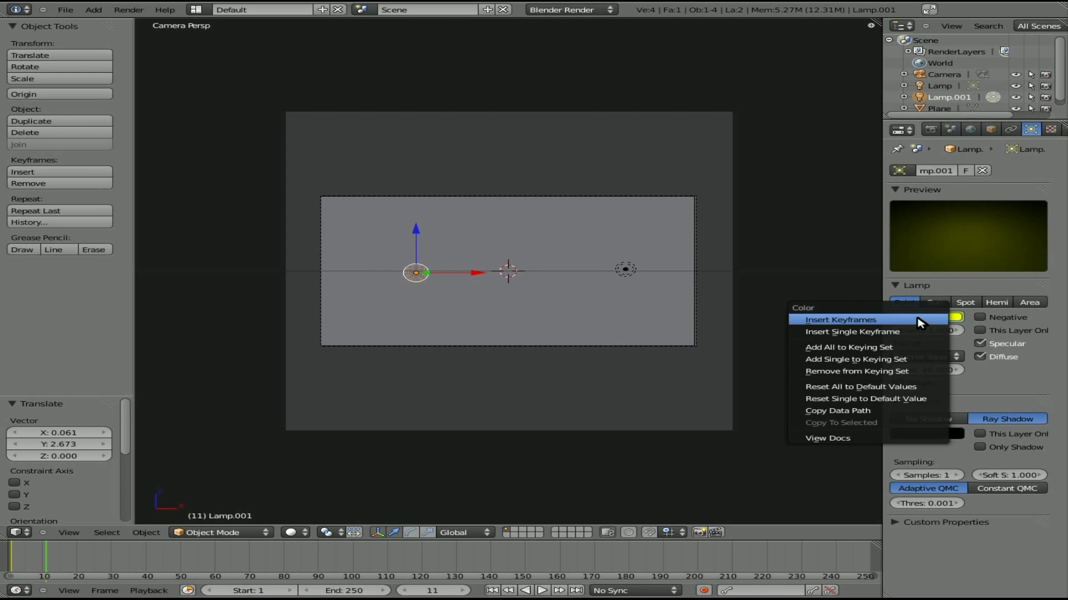
left_click(843, 325)
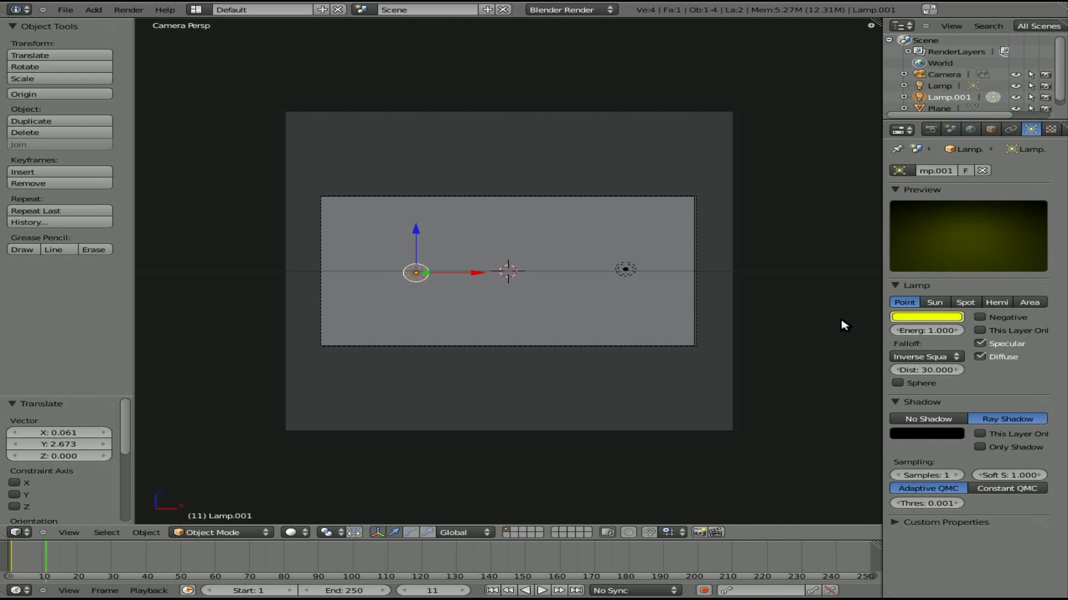
Change the right lamp's colour to cyan (R 0.000, G 0.953, B 1.000) and keyframe it at frame 11
right_click(630, 274)
left_click(911, 318)
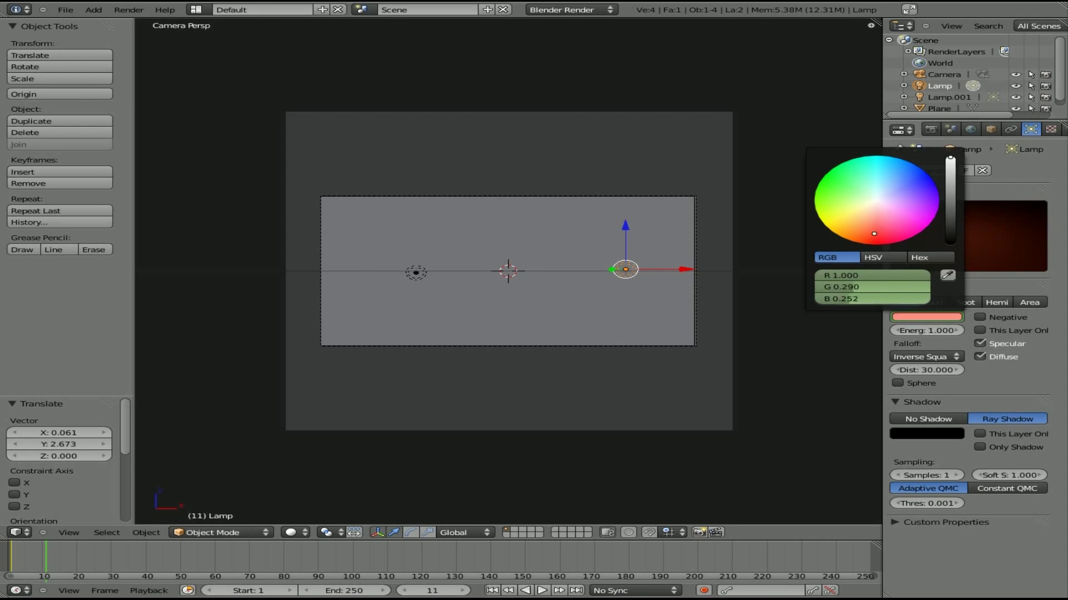
left_click(884, 163)
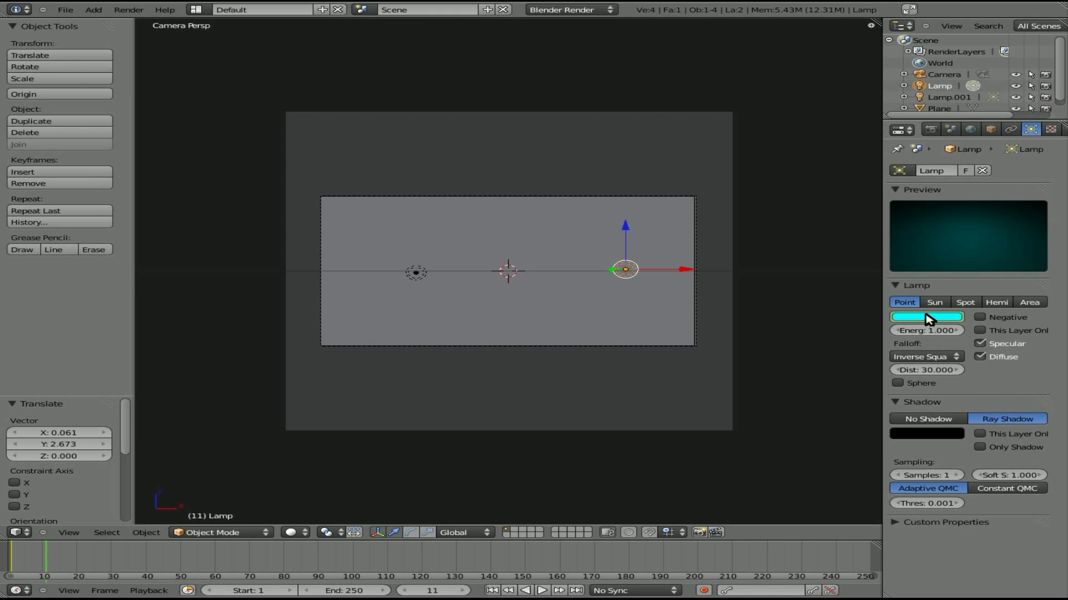
right_click(898, 315)
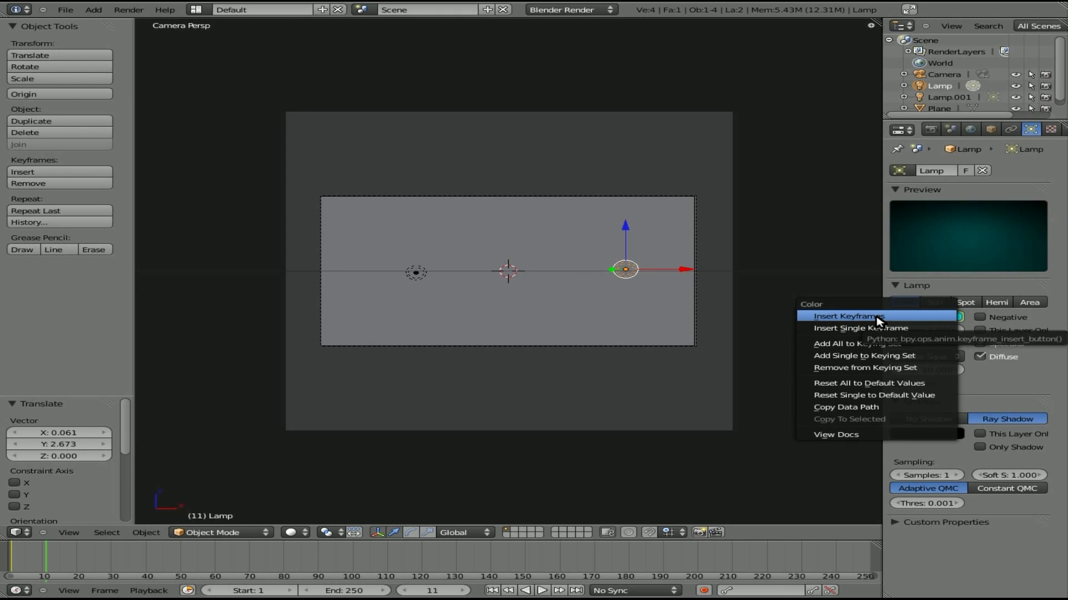
left_click(875, 317)
Render frame 11, and step back past frame 1 and forward again to examine the right lamp's colour transition
key("F12")
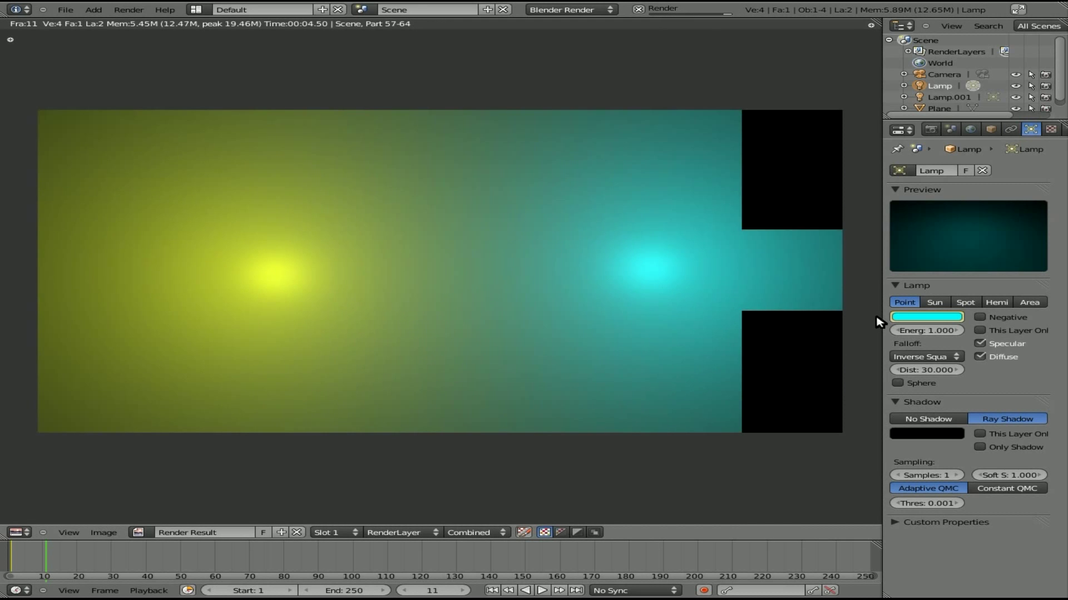
key("Escape")
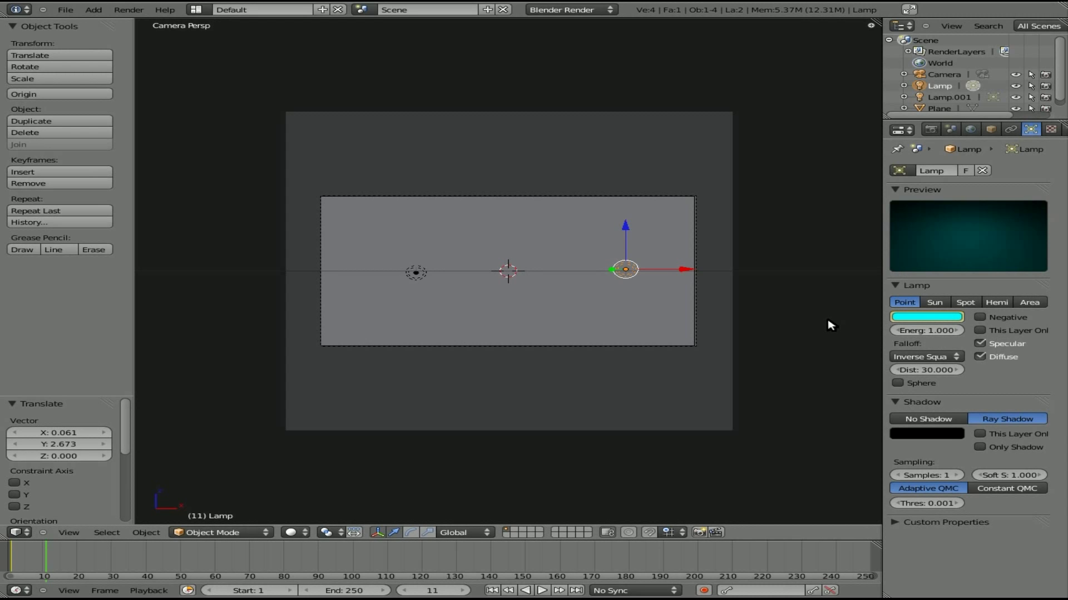
key("Left")
key("Left")
key("Left")
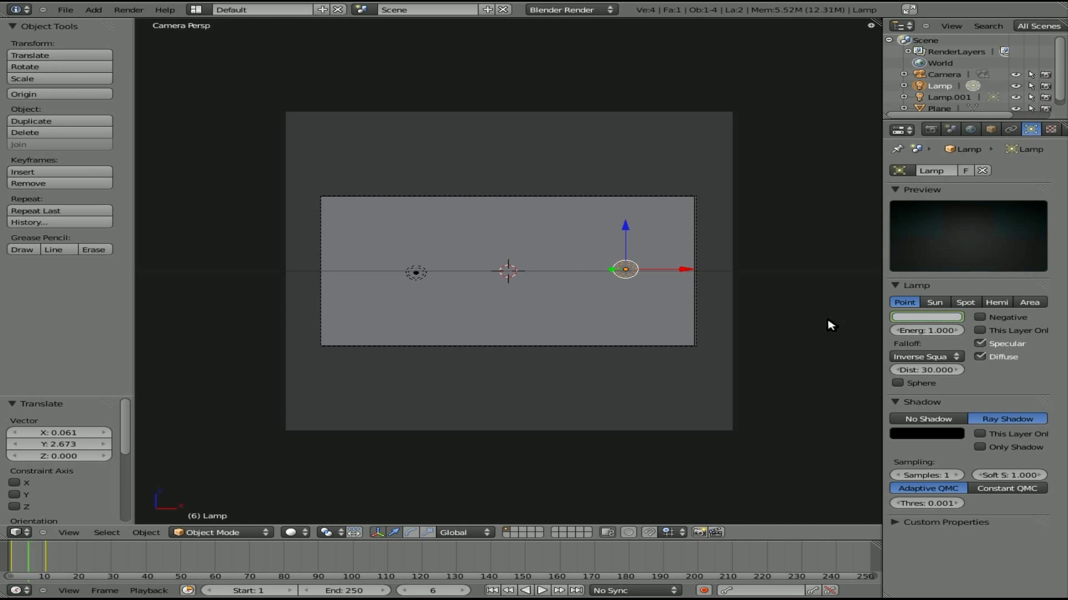
key("Left")
key("Left")
key("Left")
key("Left")
key("Left")
key("Left")
key("Left")
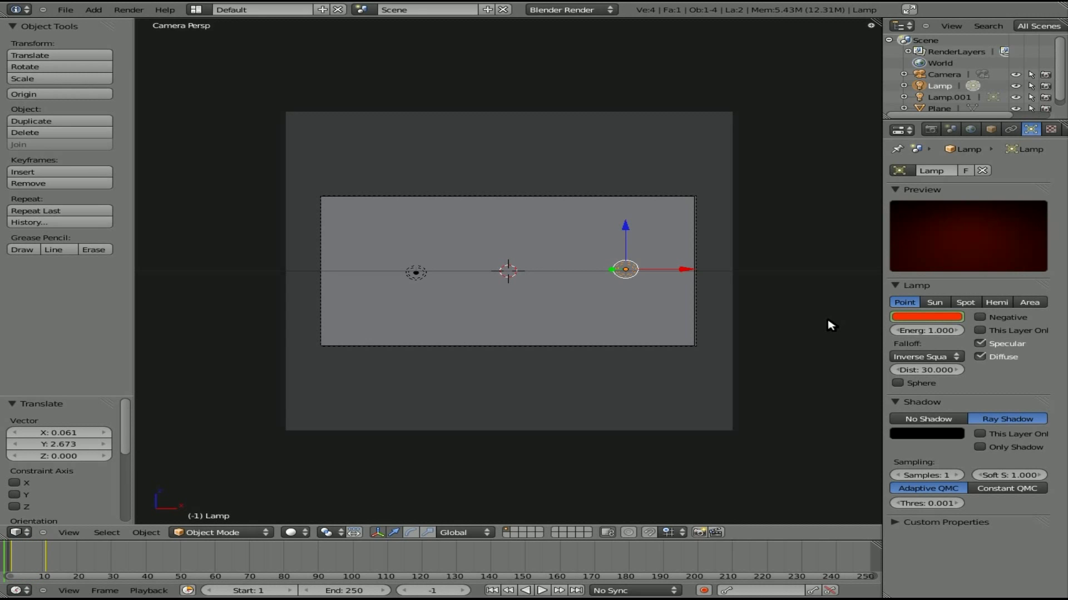
key("Right")
key("Right")
key("Right")
key("Right")
key("Right")
key("Right")
key("Right")
key("Right")
key("Right")
key("Right")
key("Right")
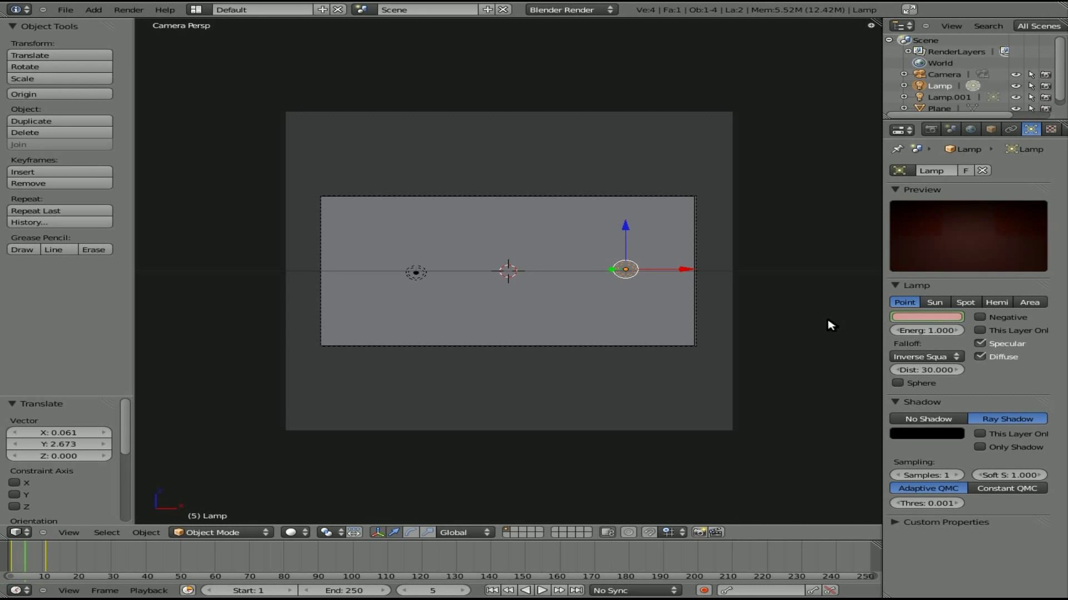
key("Right")
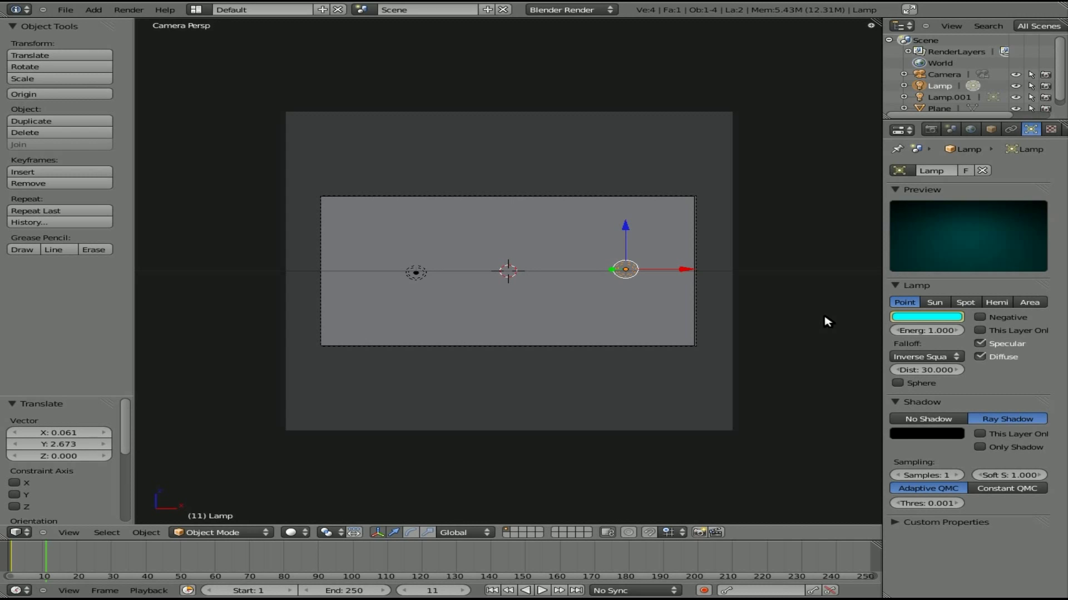
At frame 21, change the right lamp's colour to magenta (R 0.994, G 0.000, B 1.000) and keyframe it
key("Up")
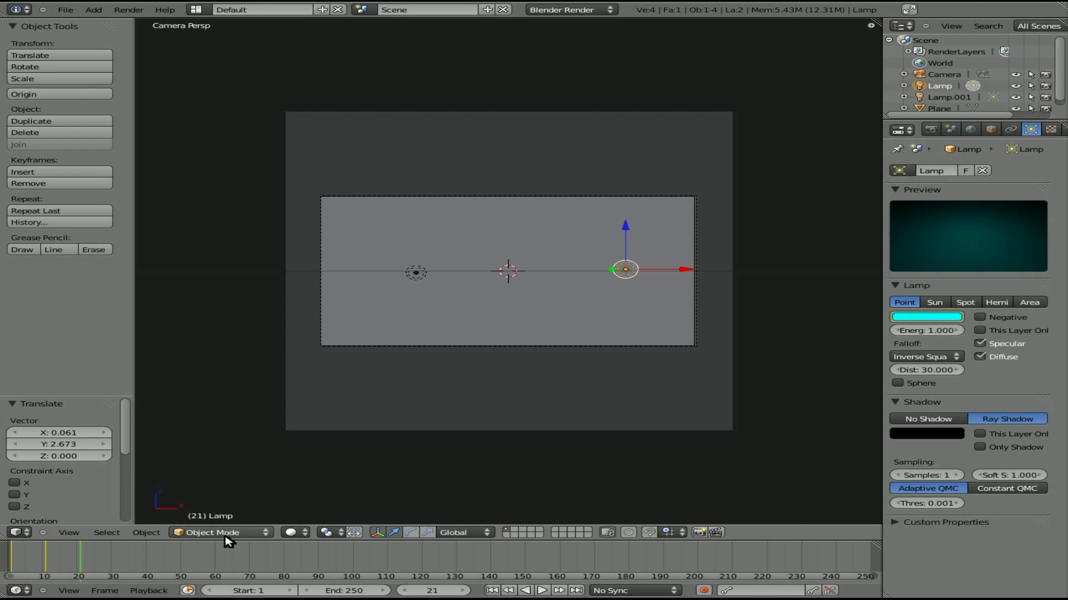
left_click(928, 317)
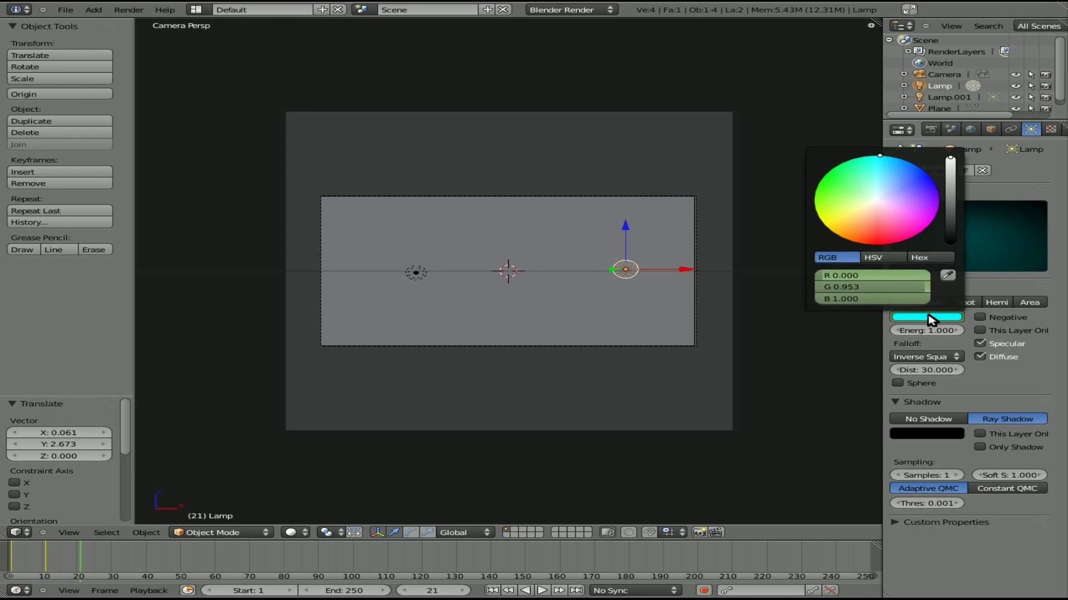
left_click_drag(884, 169, 931, 223)
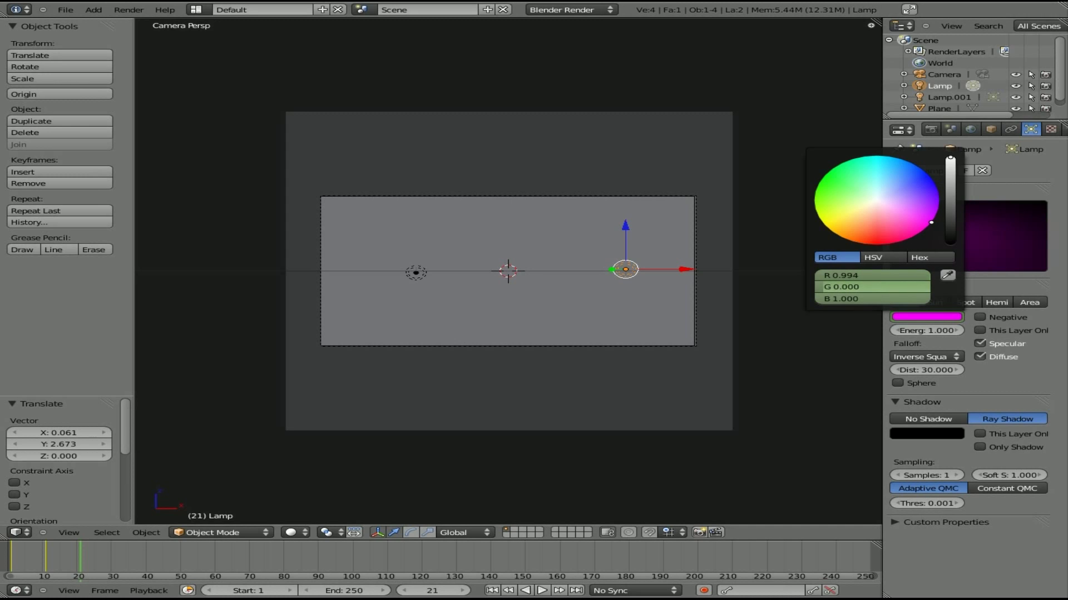
right_click(926, 315)
left_click(889, 321)
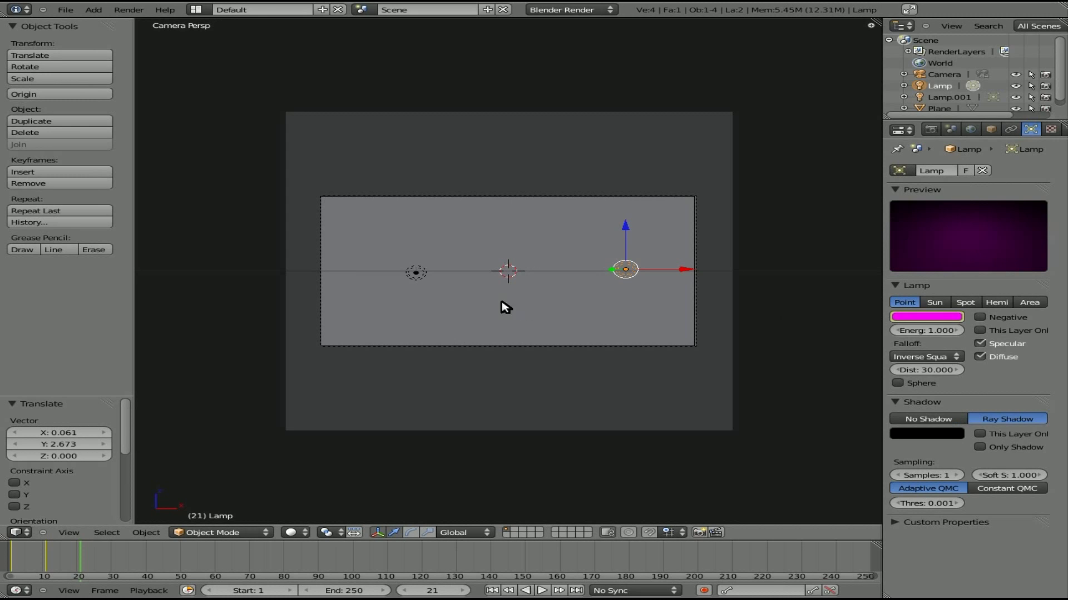
Change the left lamp's colour to blue (R 0.000, G 0.165, B 1.000) and keyframe it at frame 21
right_click(417, 274)
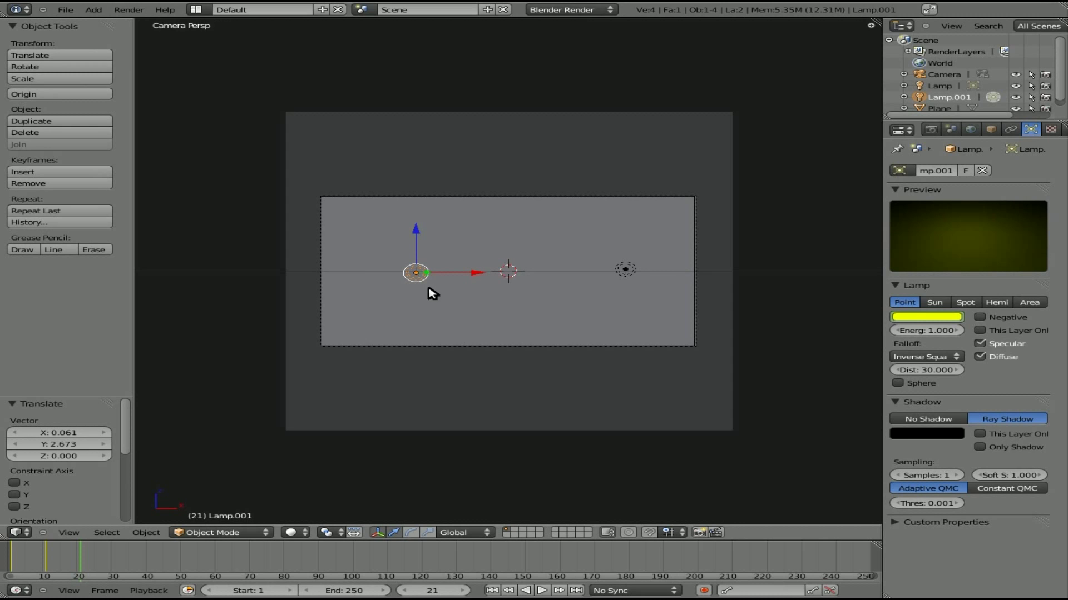
left_click(910, 318)
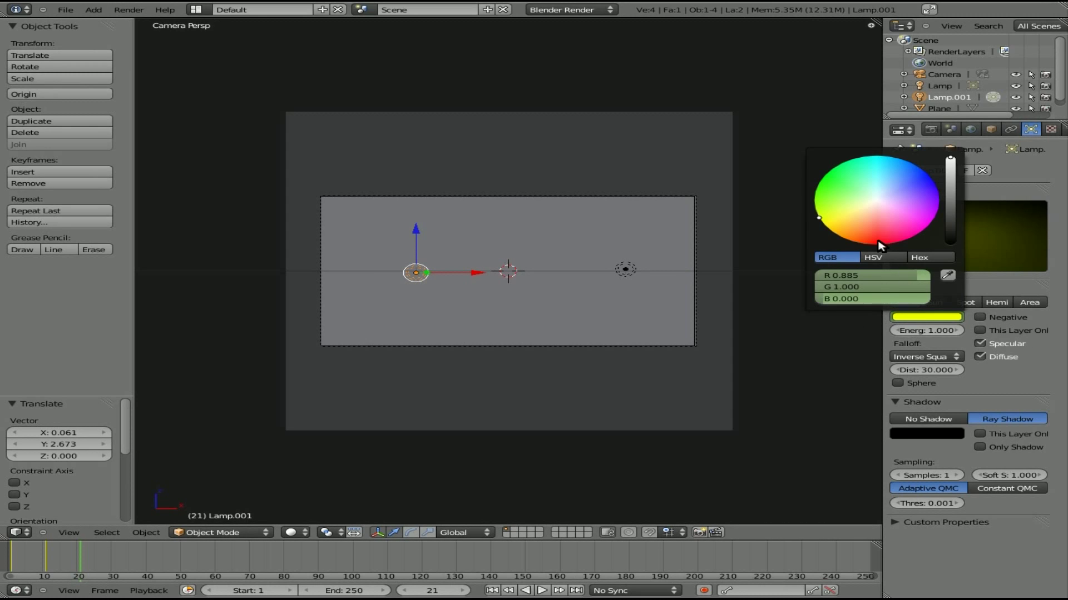
mouse_move(822, 217)
left_mouse_down()
mouse_move(884, 242)
mouse_move(930, 223)
mouse_move(924, 172)
left_mouse_up()
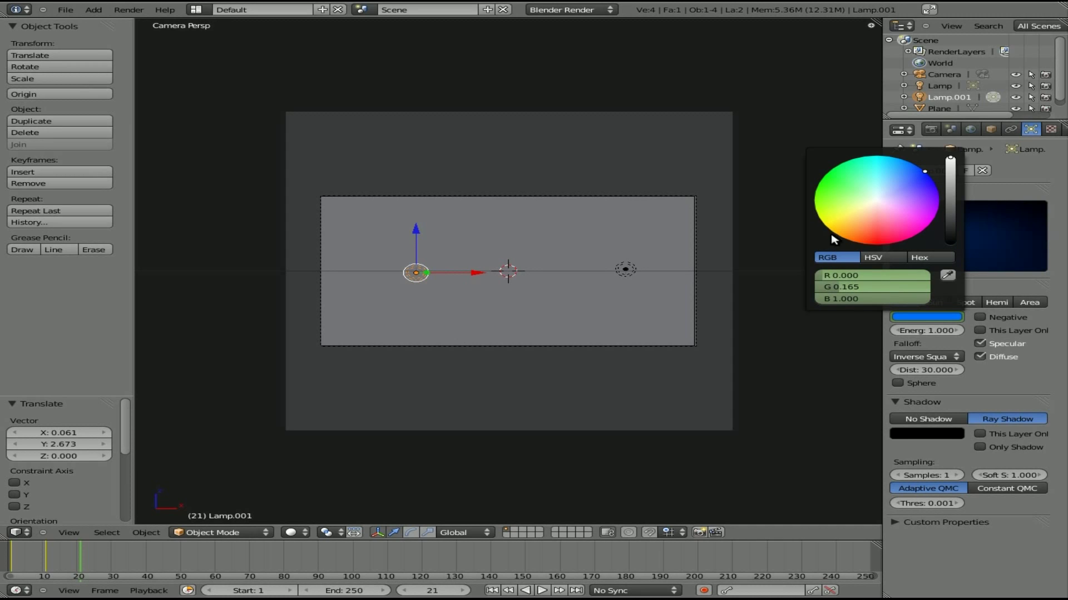
right_click(917, 321)
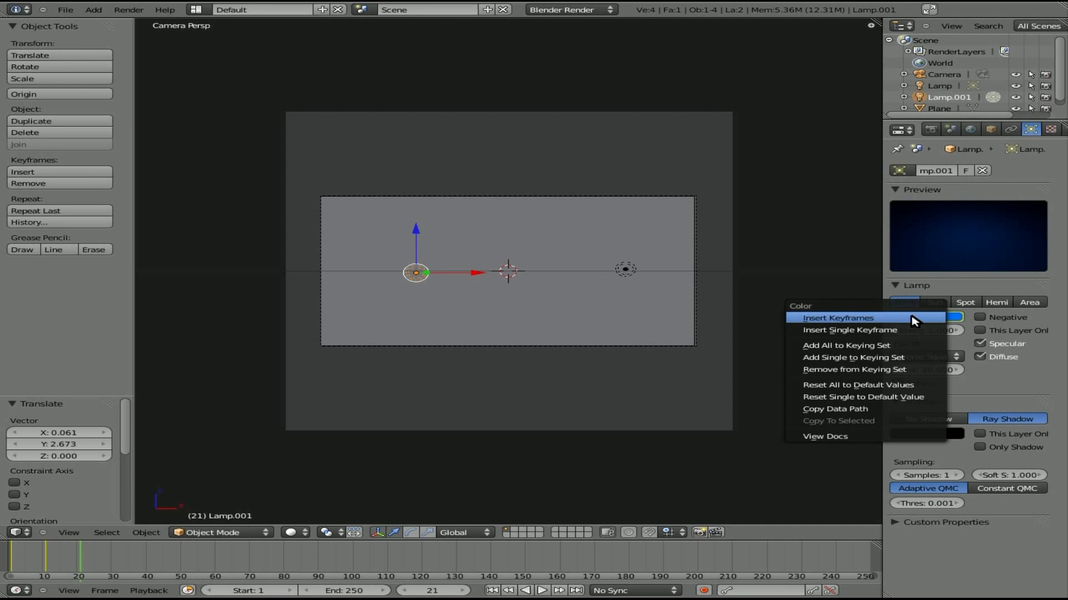
left_click(873, 326)
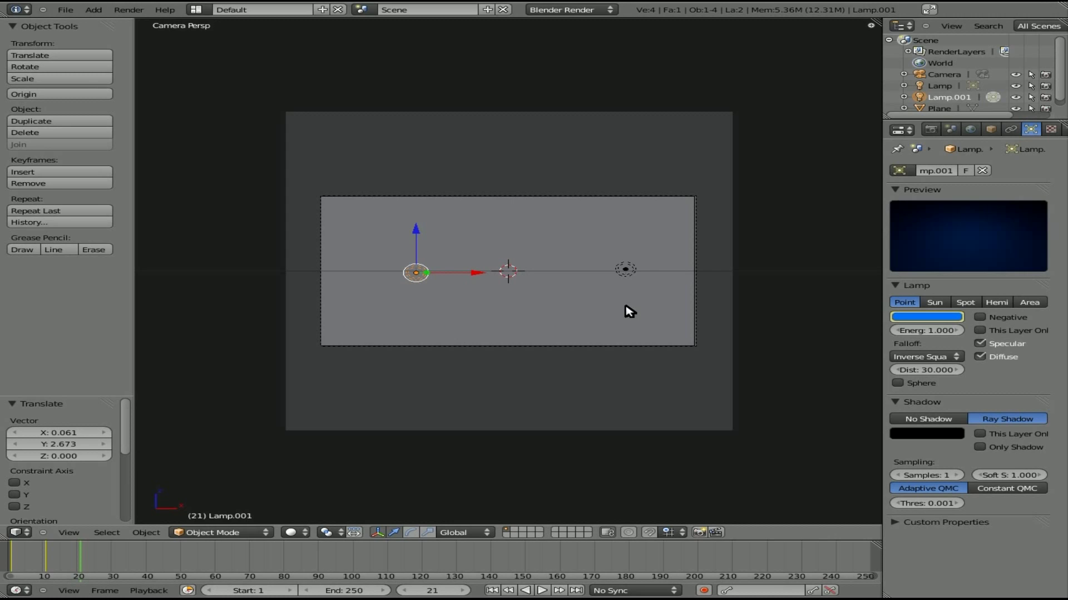
At frame 31, change the left lamp's colour to green and insert a colour keyframe for it
key("Up")
right_click(913, 318)
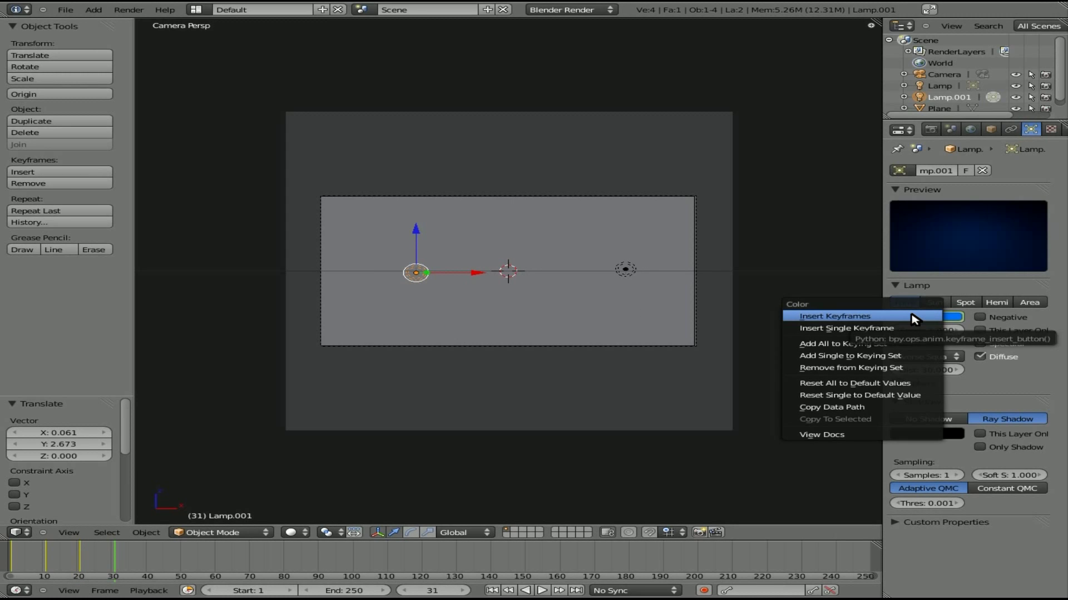
left_click(914, 318)
left_click(957, 317)
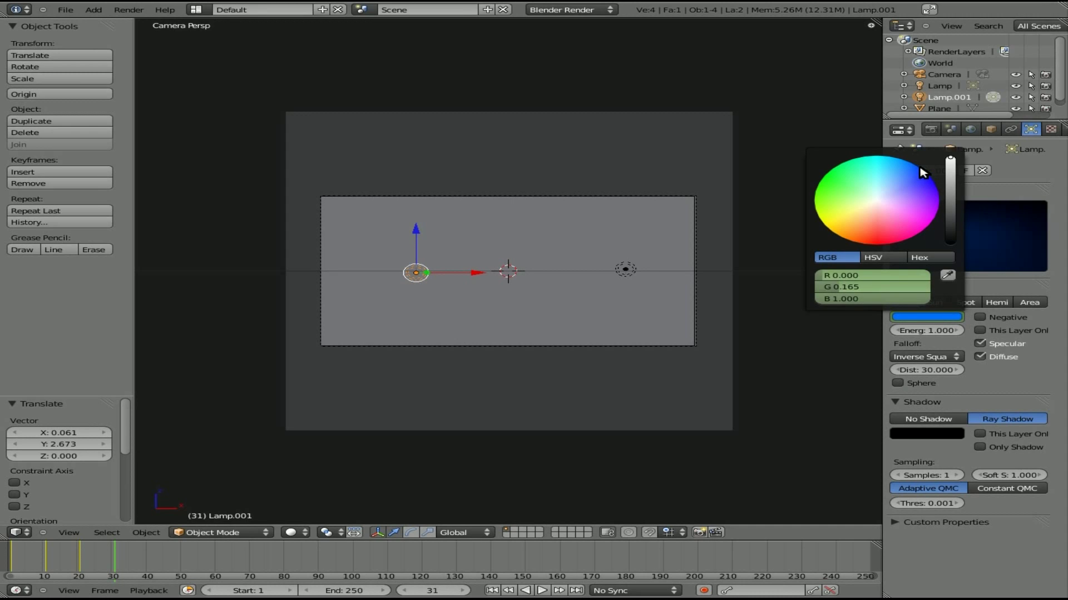
left_click_drag(912, 174, 824, 175)
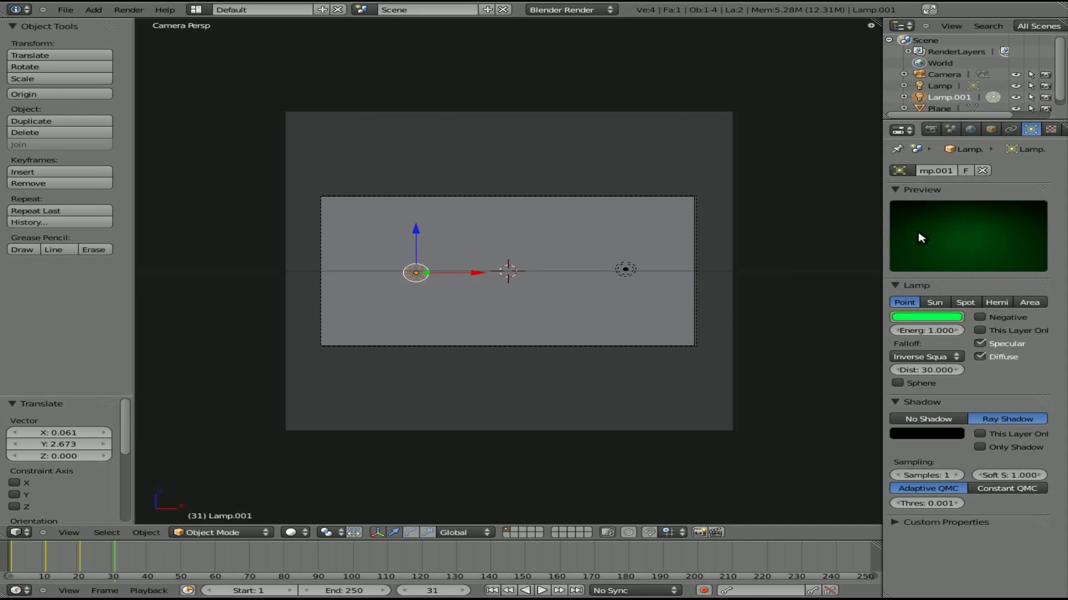
right_click(928, 318)
left_click(927, 319)
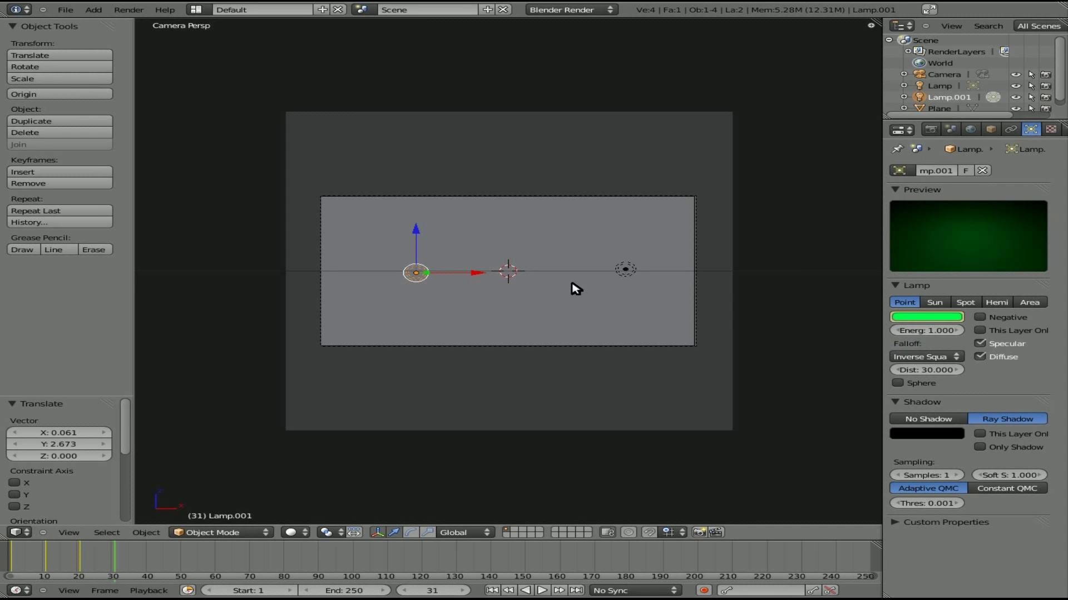
Keyframe the right lamp's colour as blue (R 0.000, G 0.038, B 1.000) at frame 31, and advance to frame 41
right_click(623, 273)
left_click(901, 316)
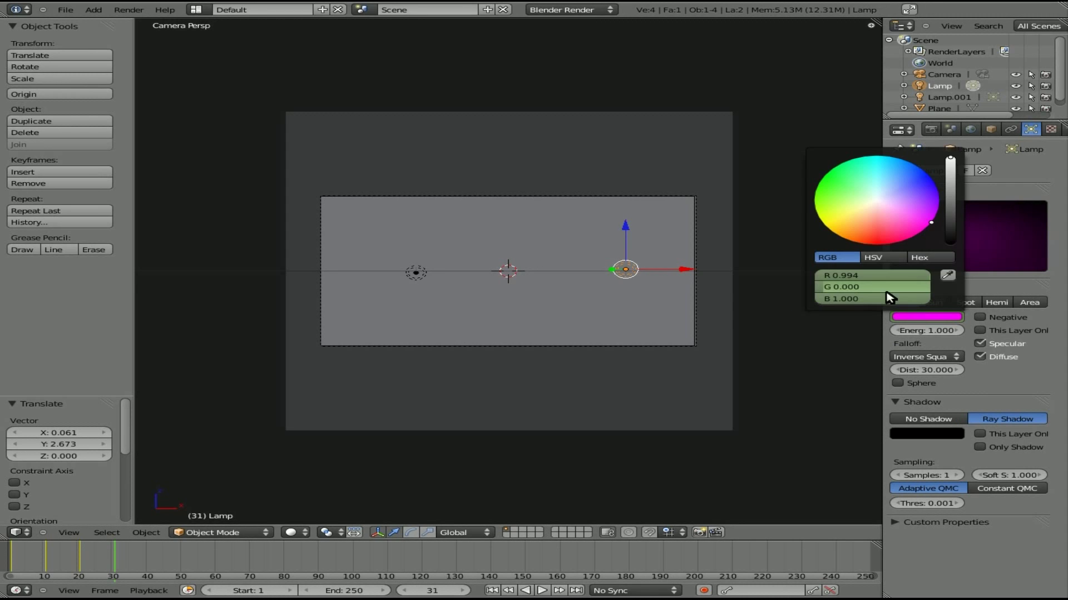
left_click_drag(894, 232, 917, 170)
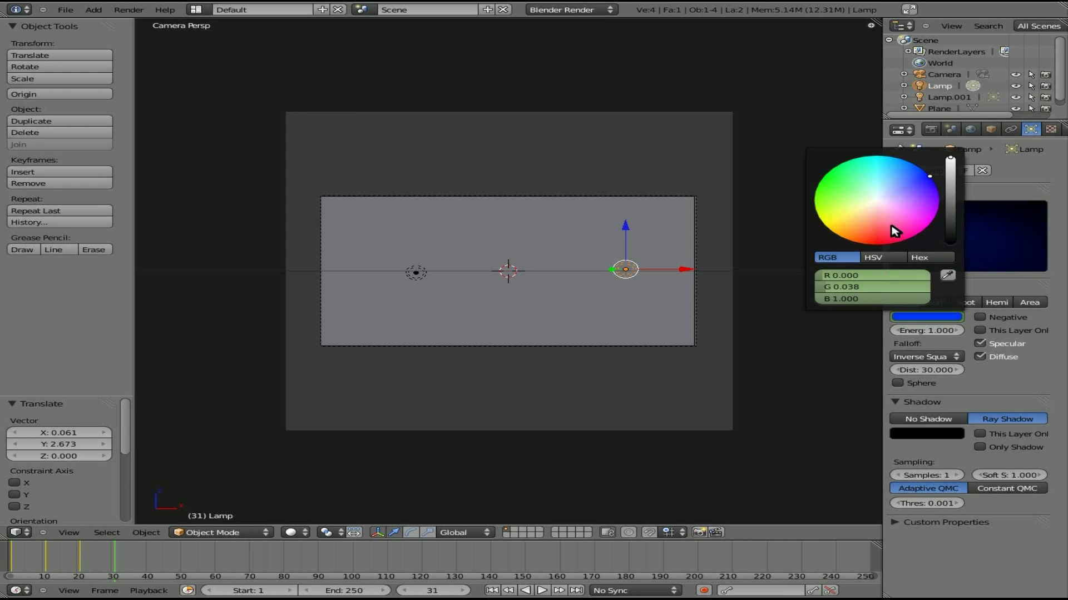
right_click(897, 317)
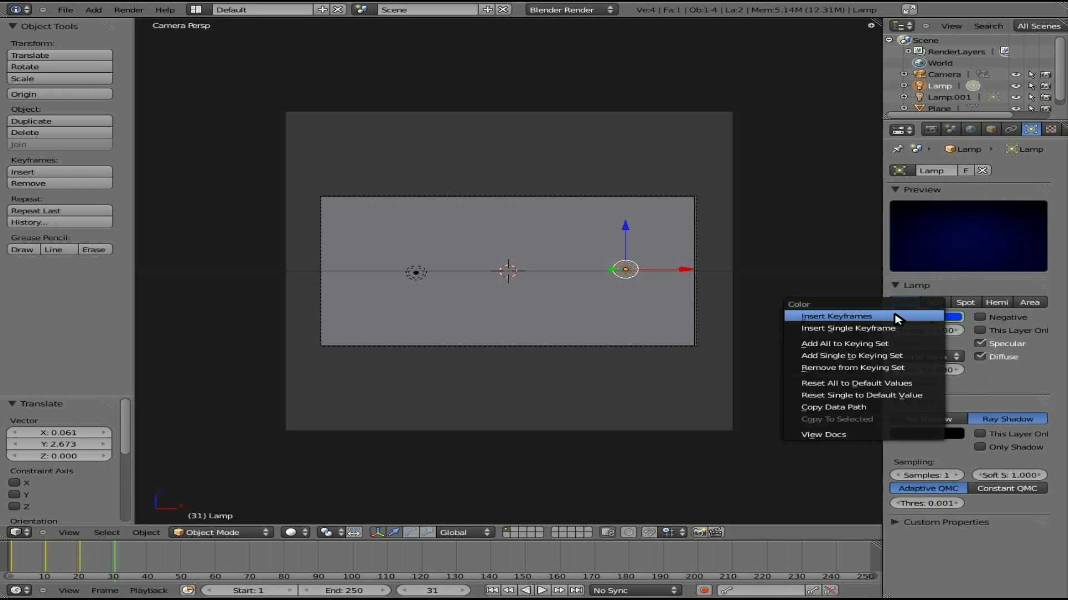
left_click(897, 315)
key("Up")
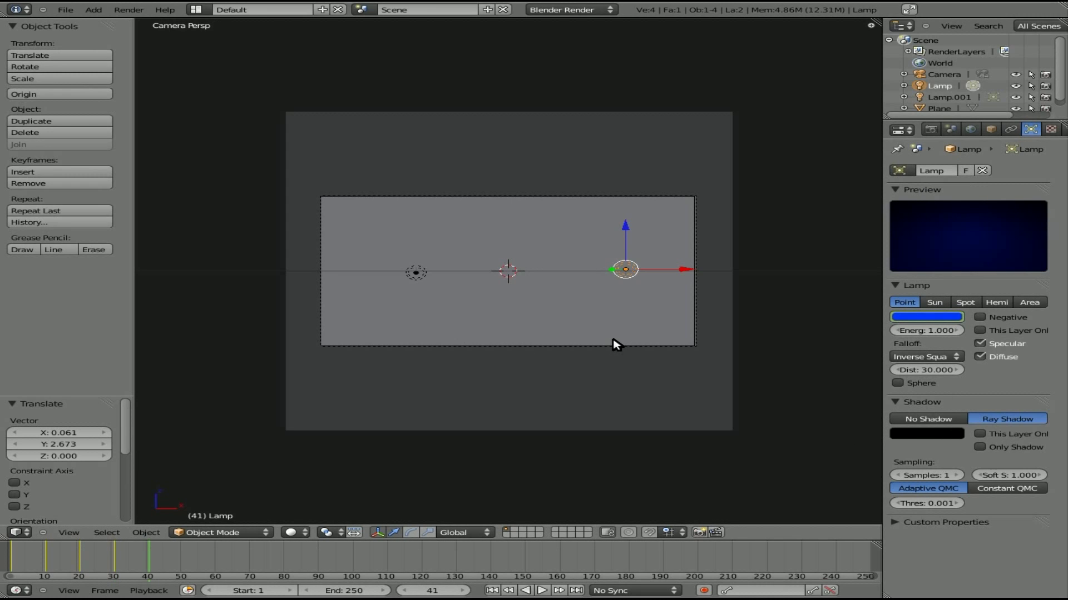
At frame 41, change the right lamp's colour to orange (R 1.000, G 0.314, B 0.000) and keyframe it
right_click(919, 317)
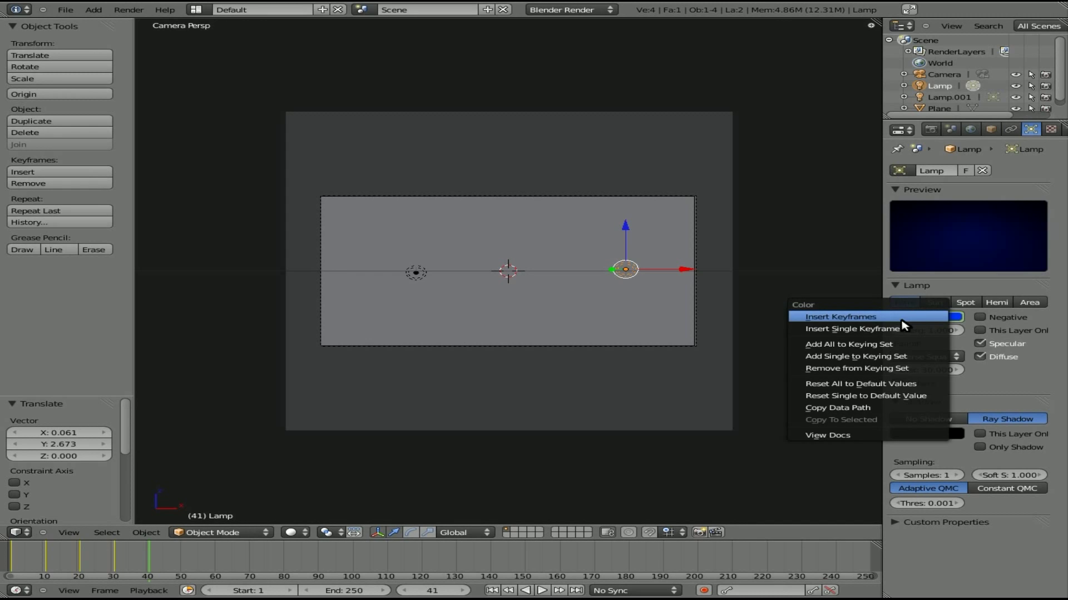
left_click(901, 321)
left_click(927, 318)
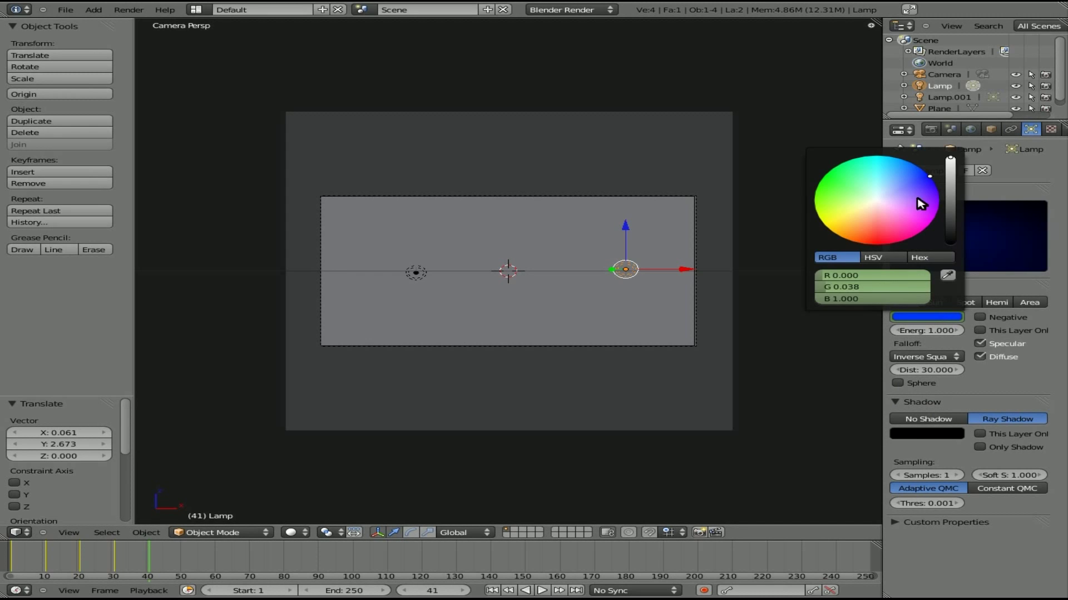
left_click_drag(921, 204, 856, 242)
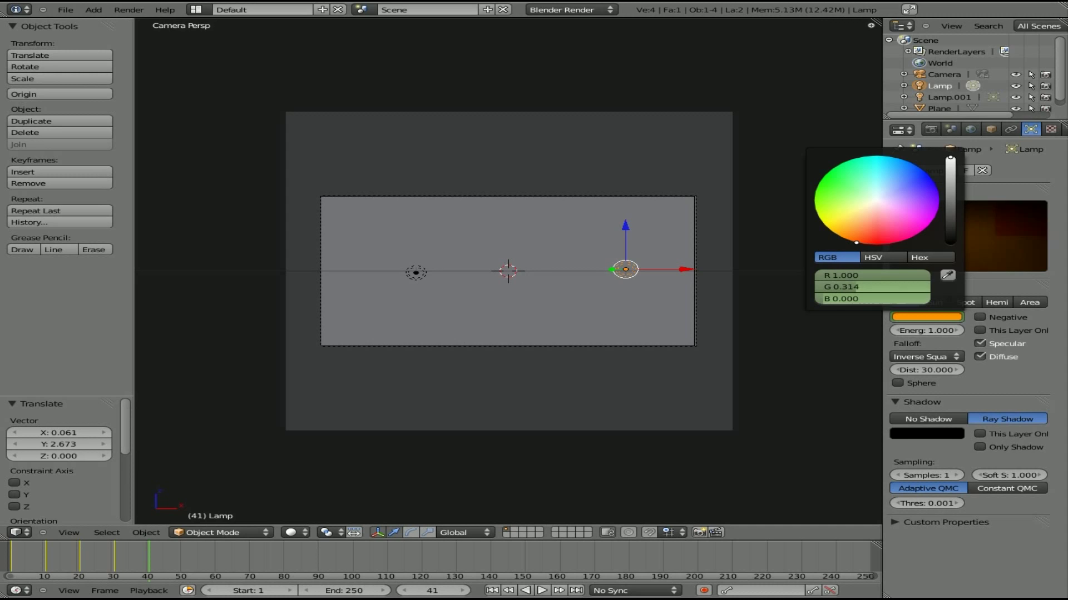
right_click(906, 320)
left_click(906, 320)
Keyframe the left lamp's colour as magenta (R 0.905, G 0.000, B 1.000) at frame 41 and render the frame
right_click(415, 279)
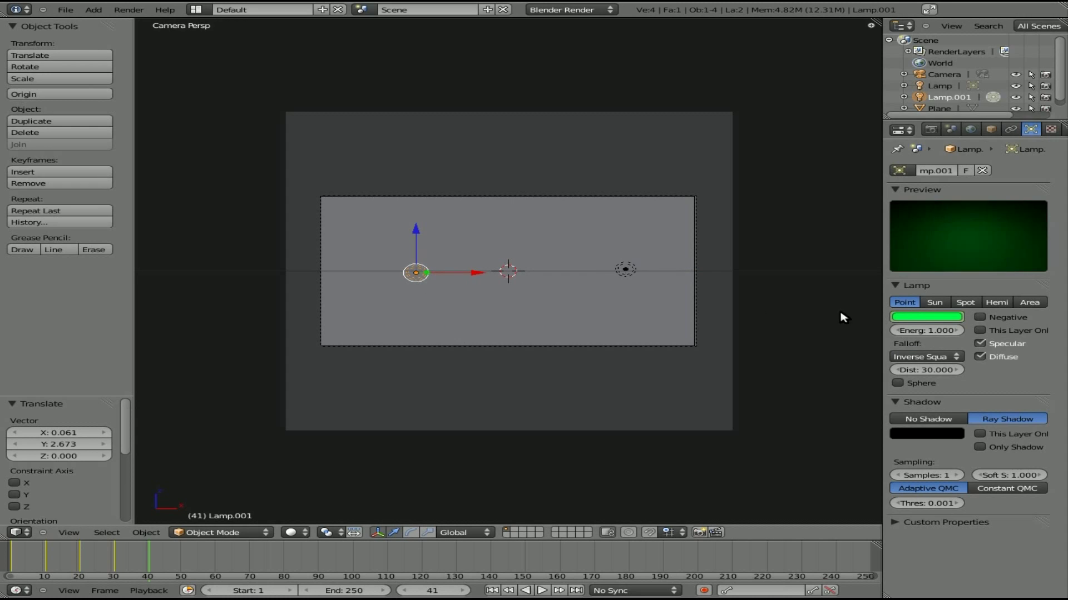
left_click(906, 318)
left_click_drag(827, 177, 934, 218)
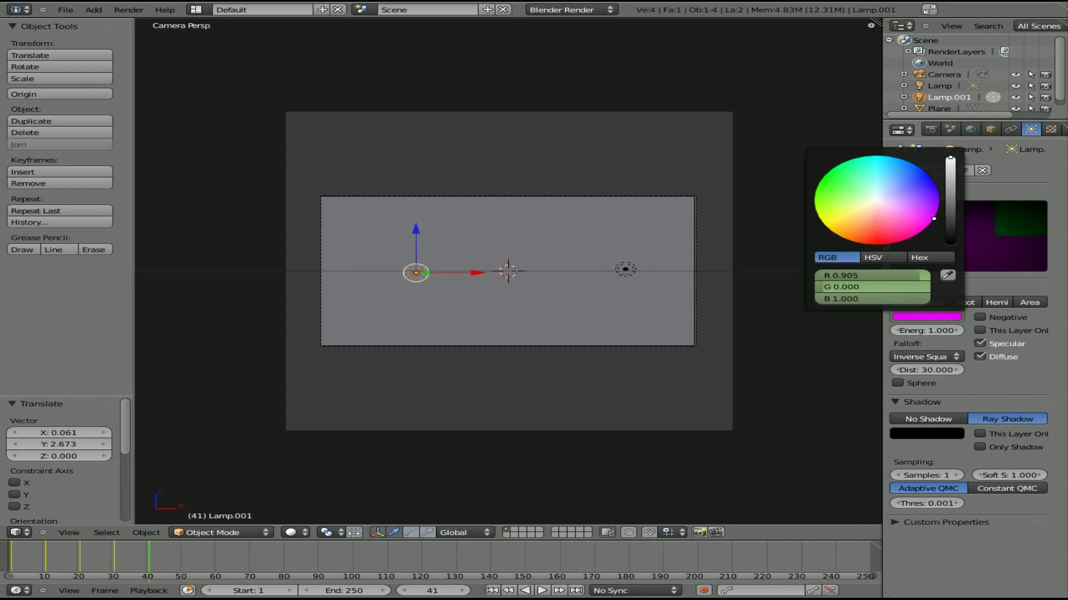
right_click(902, 318)
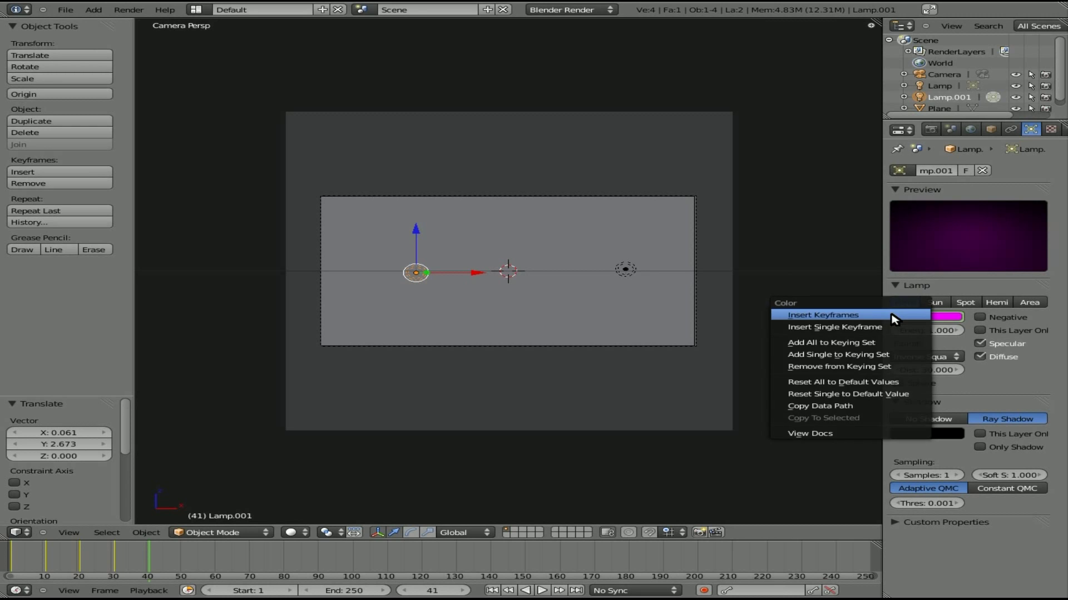
left_click(892, 319)
key("F12")
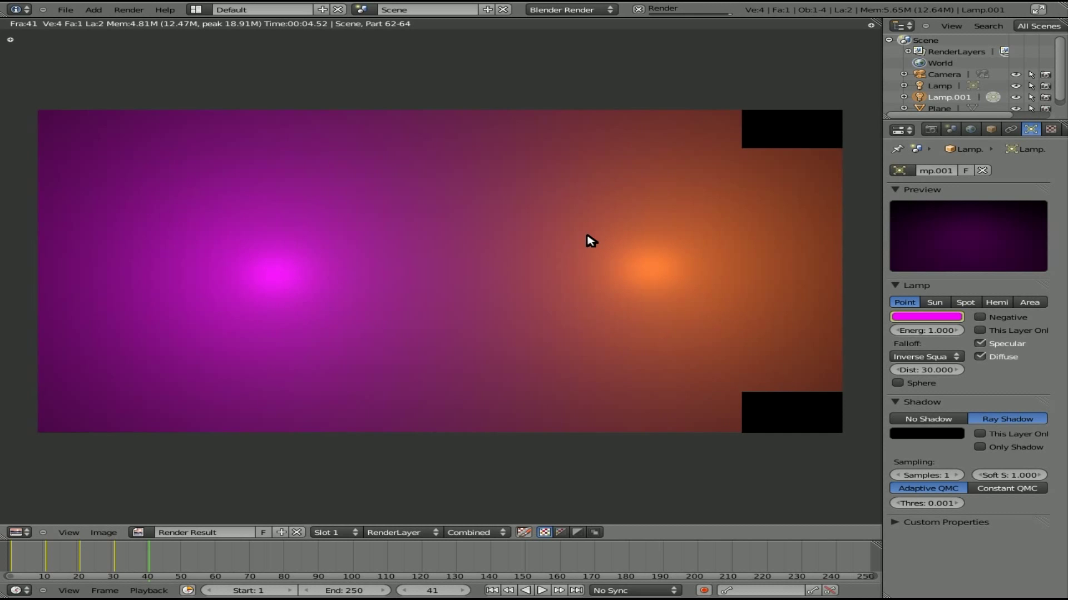
key("Escape")
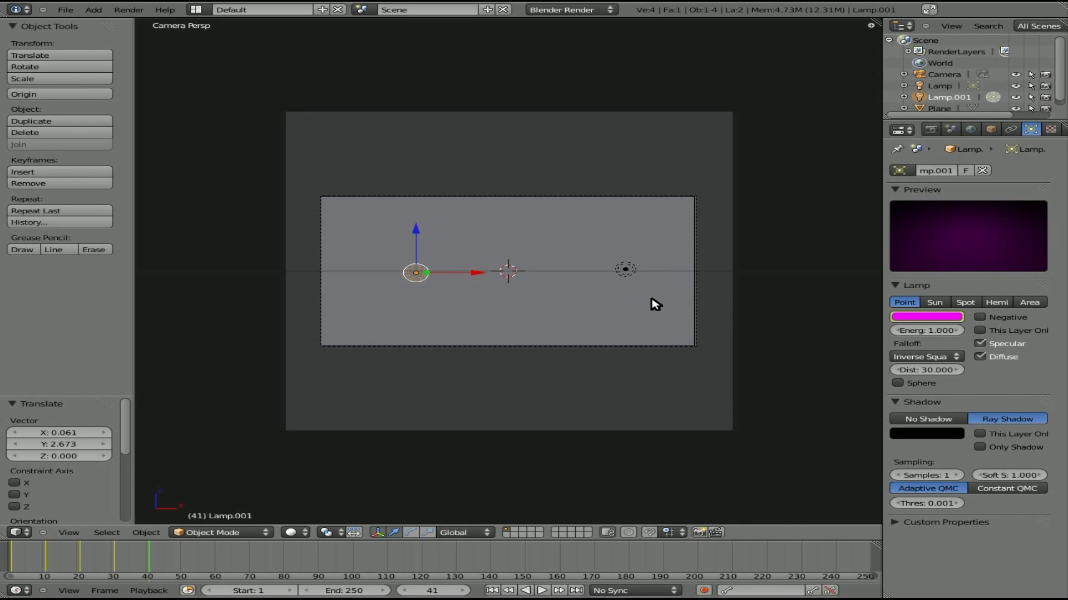
Return to frame 1, set the left lamp's energy to 0 and insert an energy keyframe
key("shift+Left")
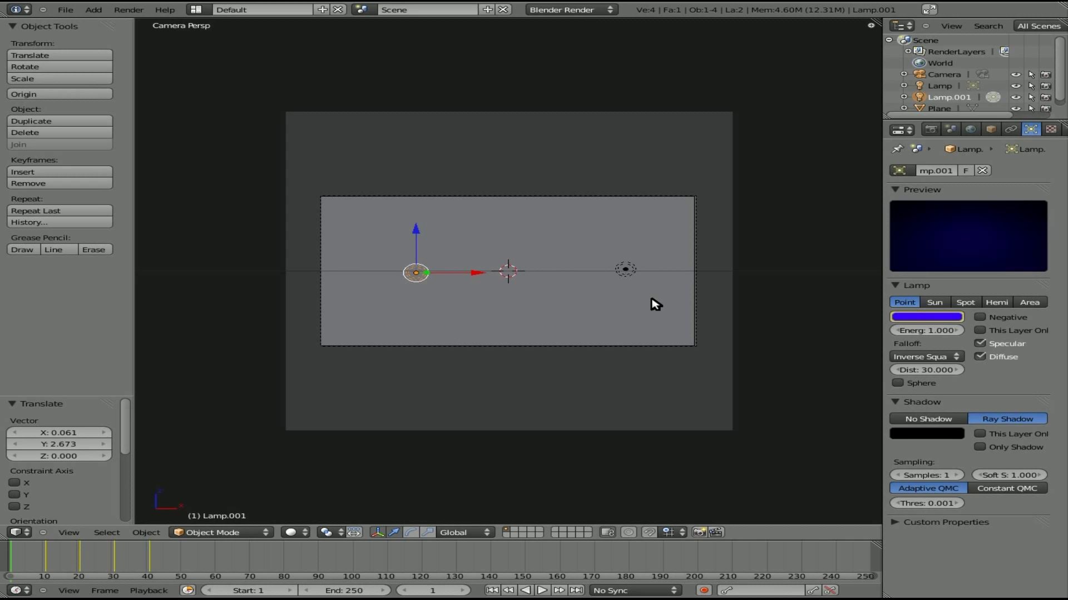
right_click(931, 332)
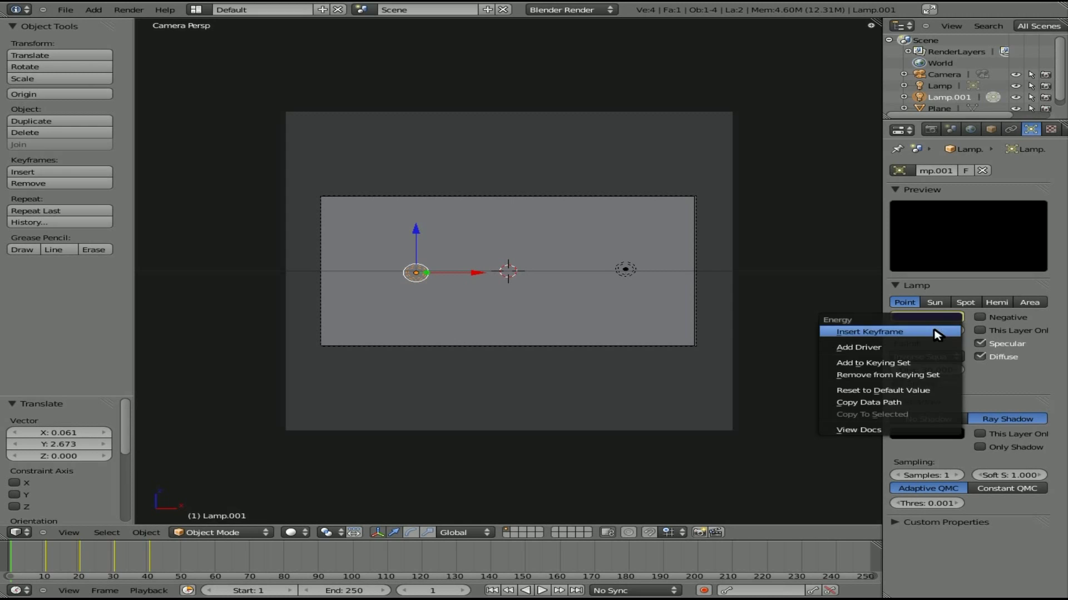
left_click(883, 333)
Set the right lamp's energy to 0 at frame 1 and insert an energy keyframe for it
right_click(620, 273)
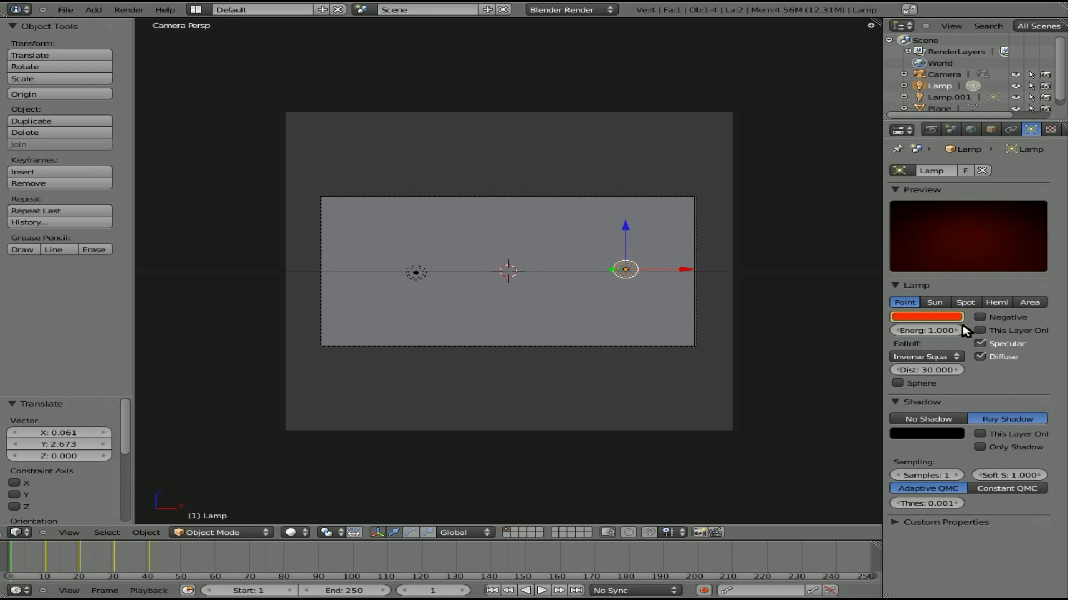
left_click(945, 331)
type("0")
key("Return")
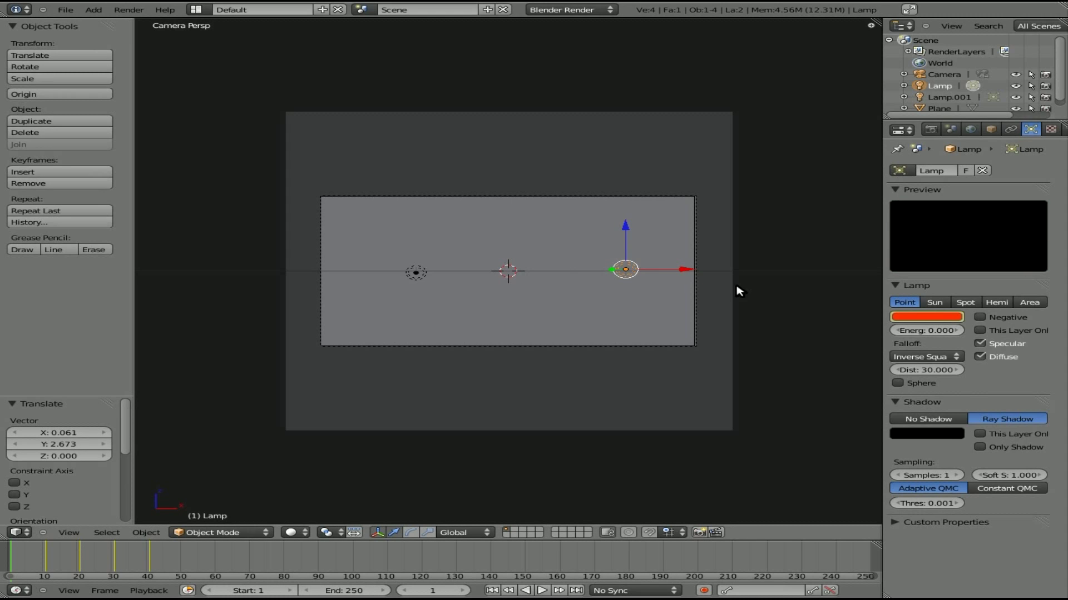
right_click(626, 272)
right_click(626, 275)
right_click(920, 333)
left_click(920, 334)
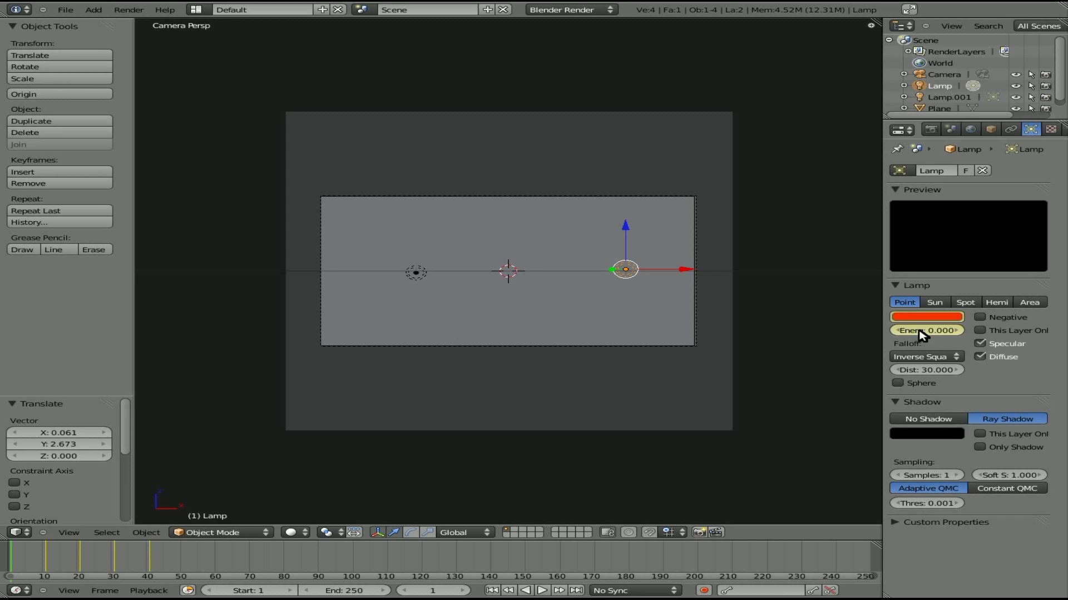
Advance ten frames to frame 11 and set the right lamp's energy to 1
key("Up")
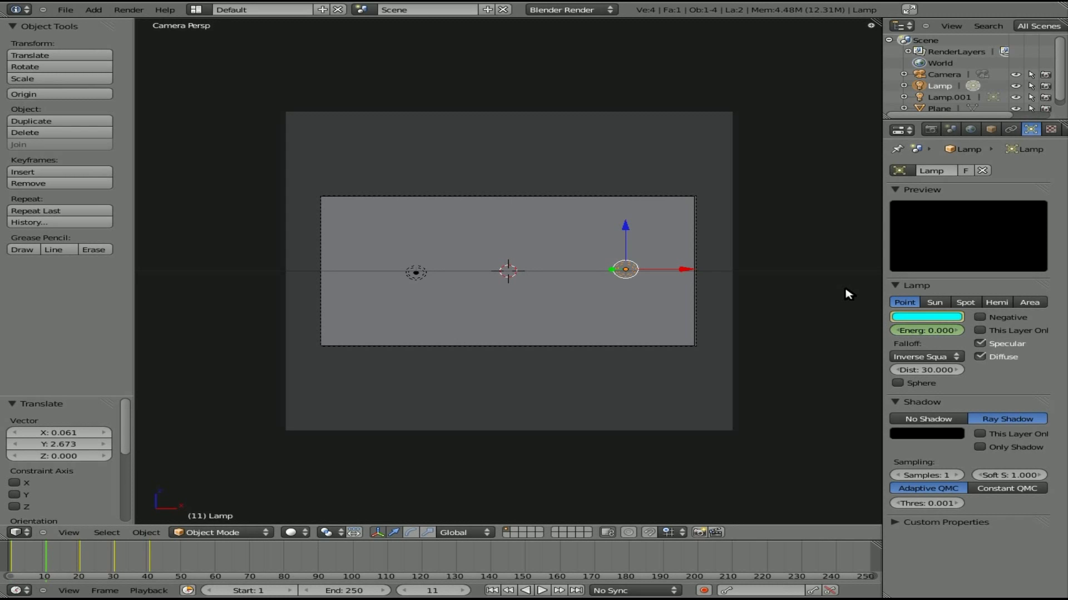
left_click(928, 332)
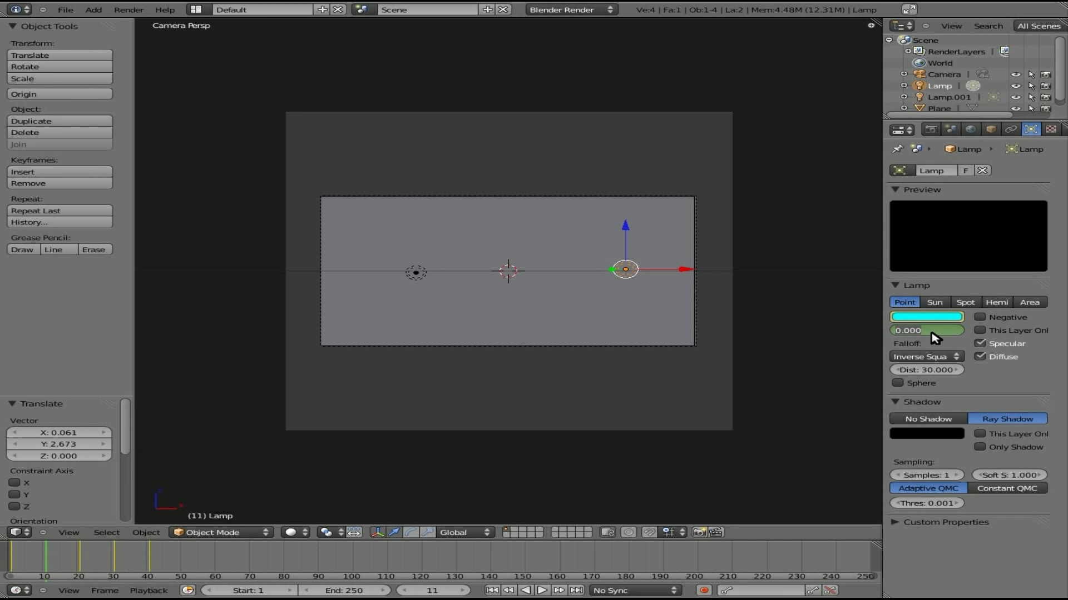
type("1")
key("Return")
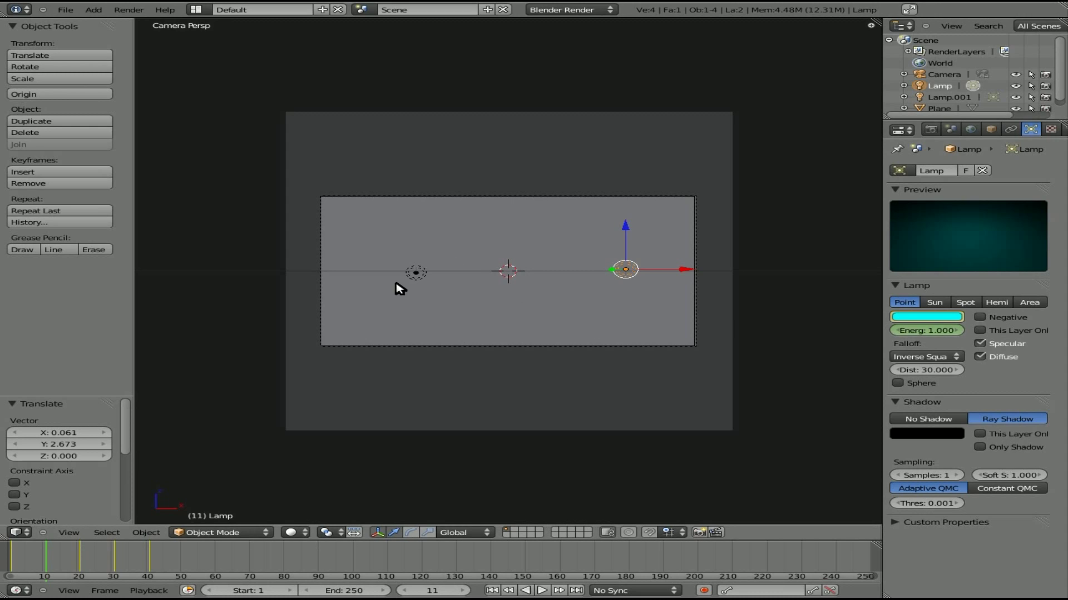
Set the left lamp's energy to 1 at frame 11 and keyframe that value
right_click(415, 275)
right_click(912, 332)
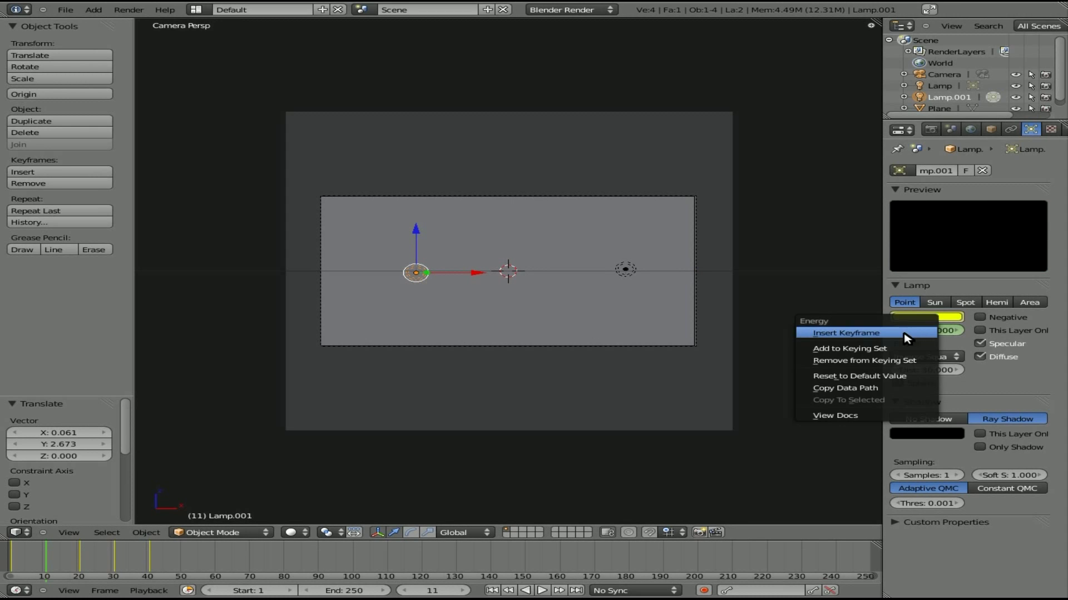
left_click(904, 333)
right_click(940, 335)
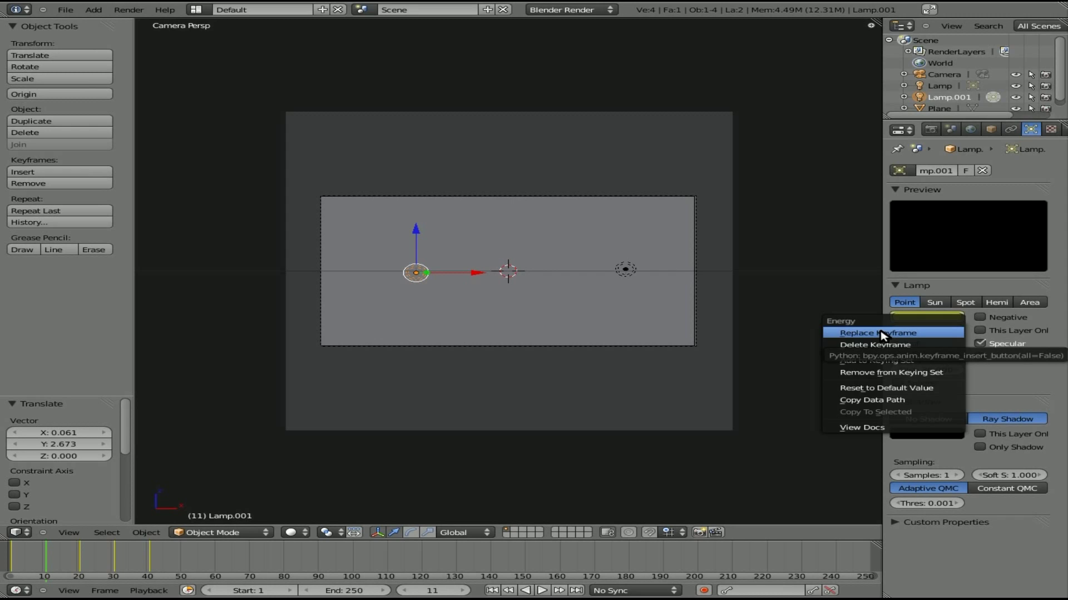
left_click(890, 333)
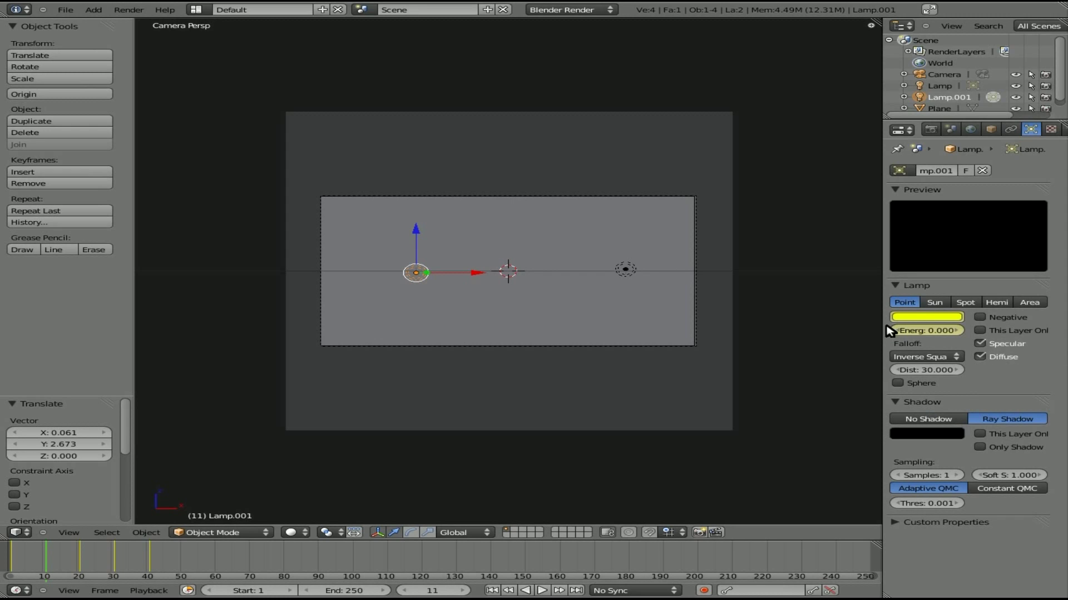
left_click_drag(926, 330, 939, 334)
right_click(938, 334)
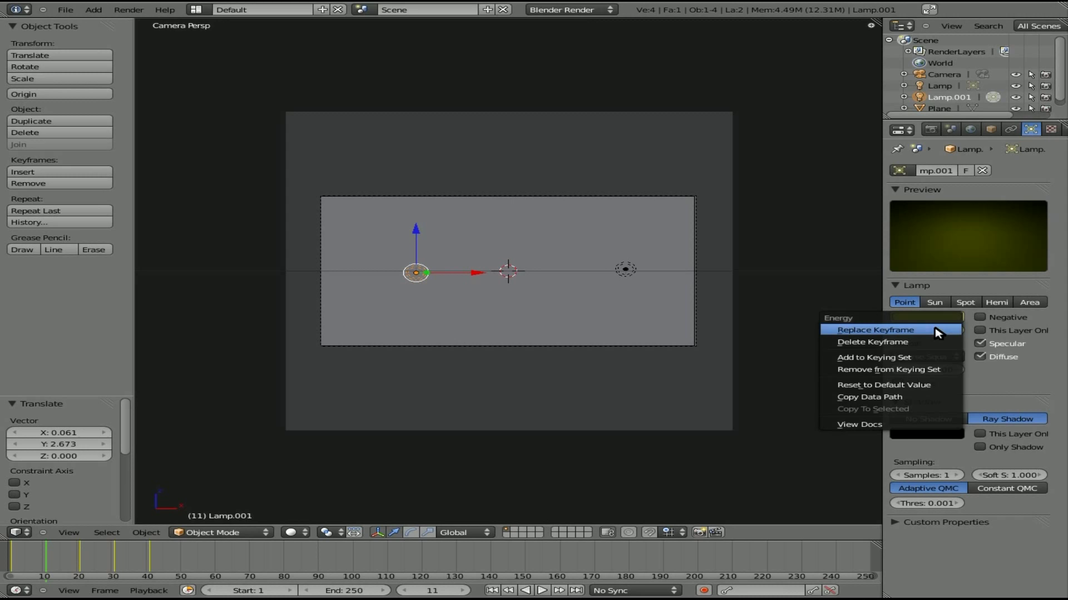
left_click(895, 332)
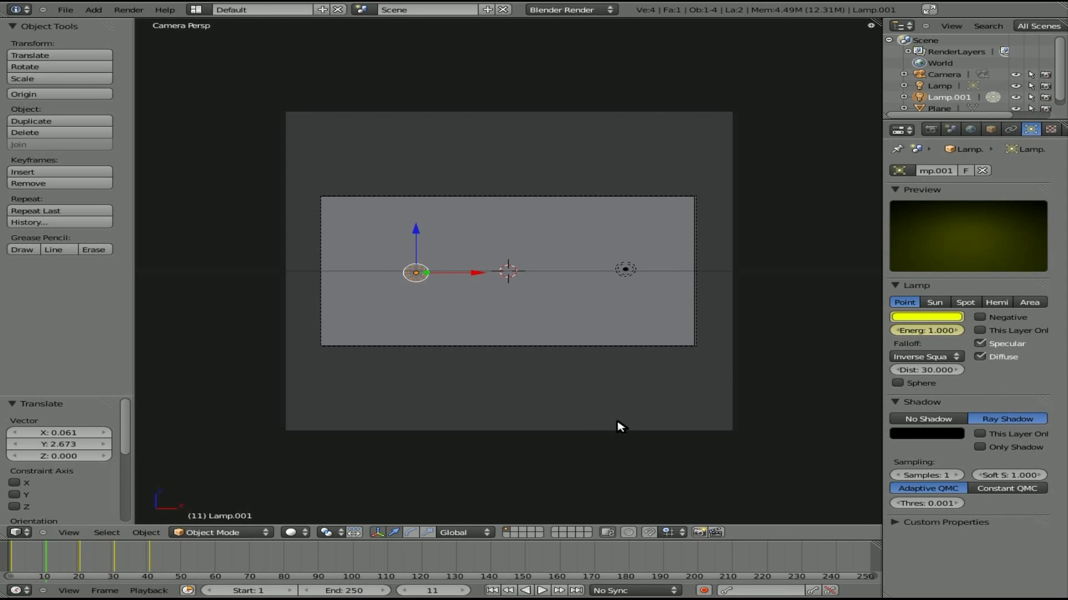
Play the animation from frame 1, and keyframe the left lamp's energy of 1 at frame 41
key("shift+Left")
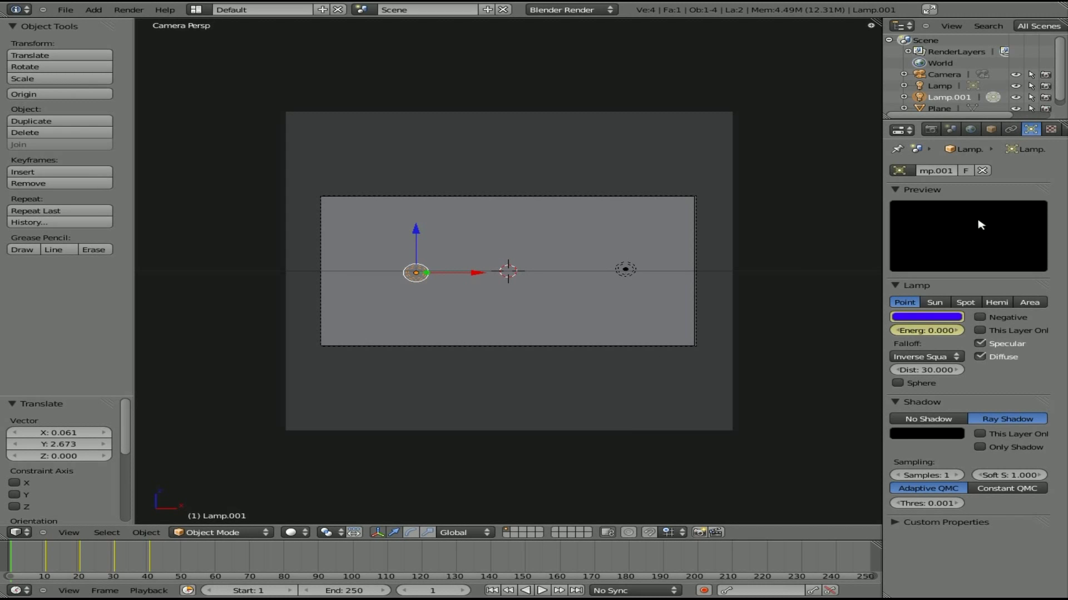
key("alt+a")
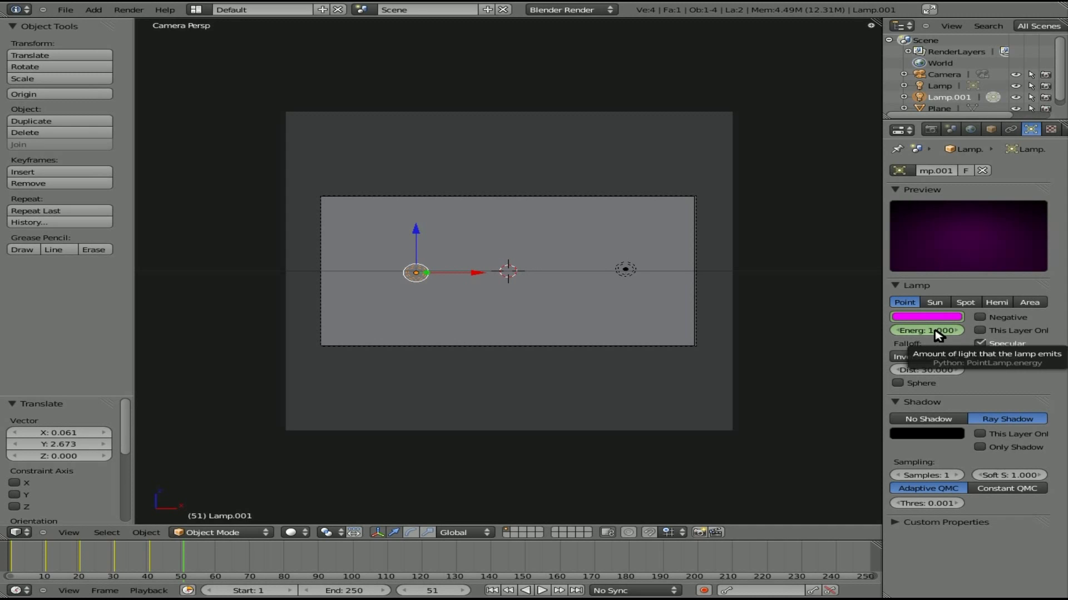
key("Down")
right_click(935, 334)
key("Escape")
key("i")
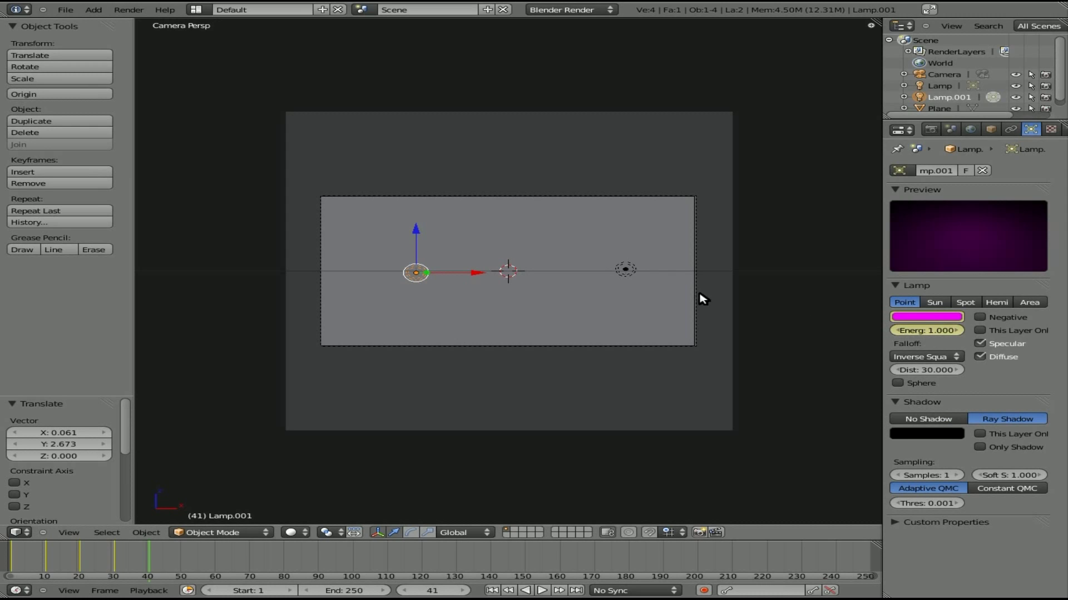
Select the right lamp and step back from frame 41 to examine its energy at the earlier keyframes
right_click(625, 269)
right_click(933, 331)
key("Escape")
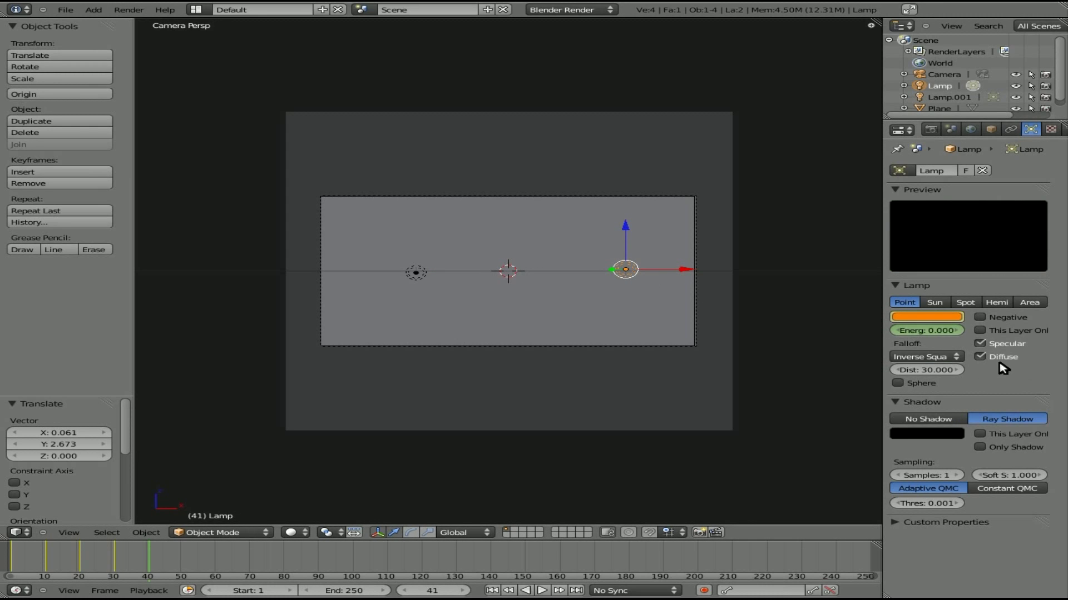
key("Down")
key("Down")
key("Down")
key("Down")
key("Down")
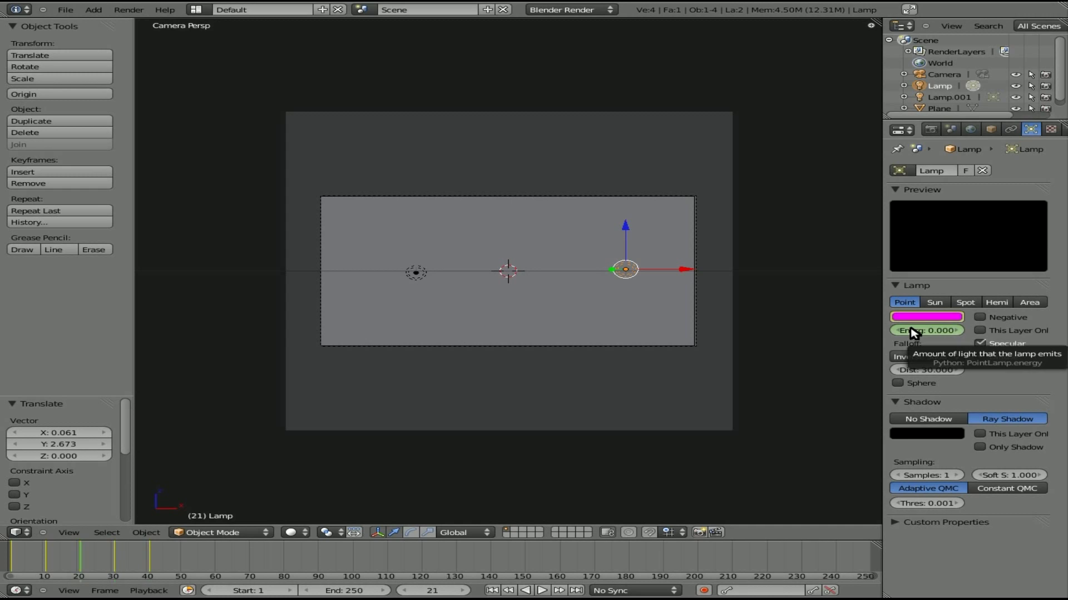
key("Down")
At frame 11, set the right lamp's energy to 1 and insert an energy keyframe
key("Up")
key("Up")
left_click(918, 330)
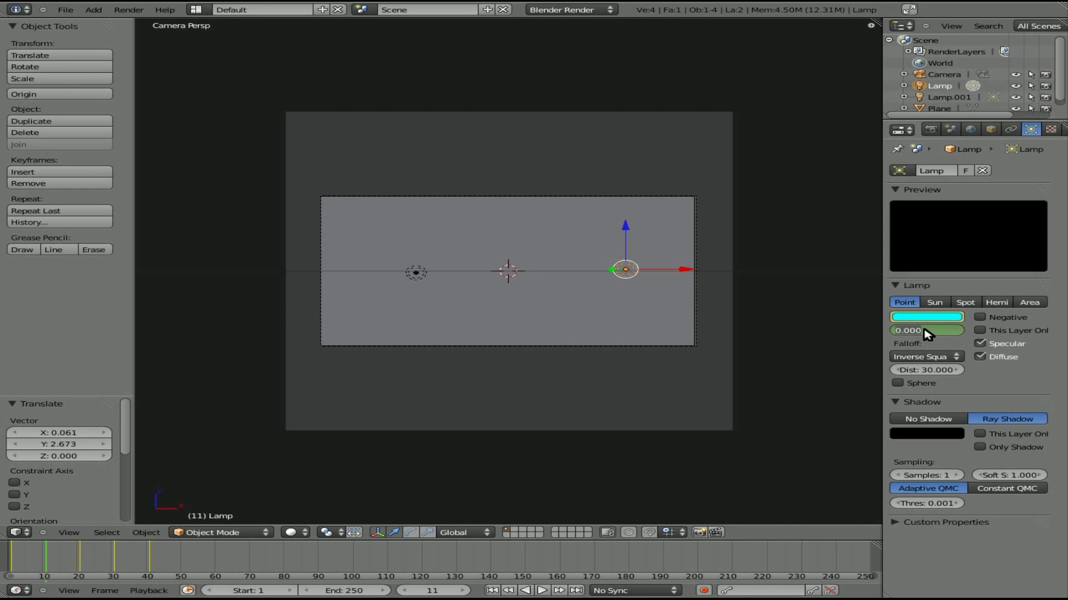
type("1")
key("Return")
right_click(928, 333)
left_click(889, 332)
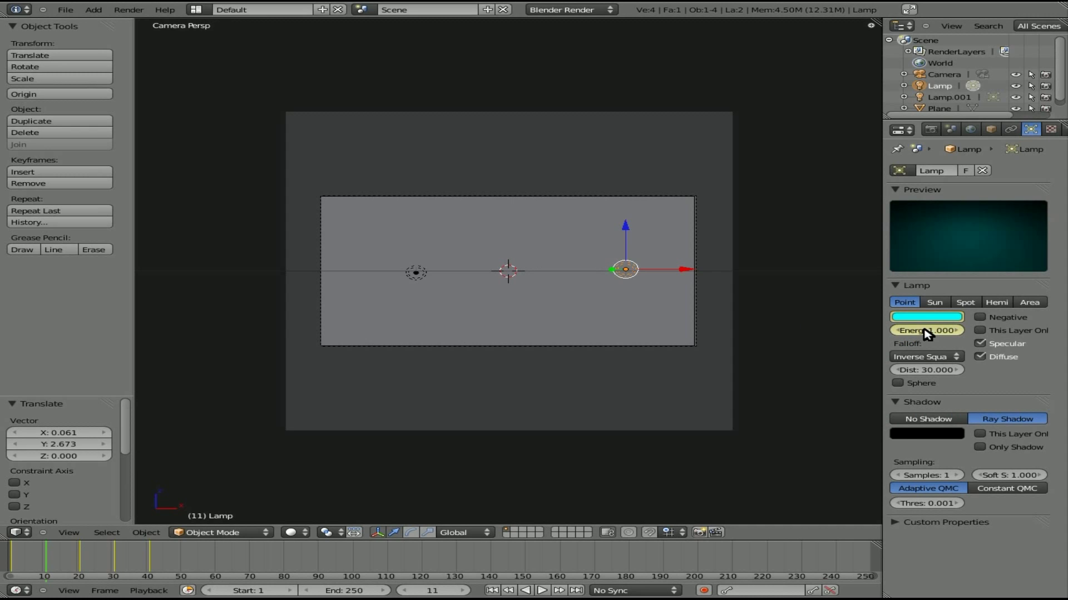
At frame 41, keyframe the energy of the right lamp and the left lamp at 1
key("Up")
key("Up")
key("Up")
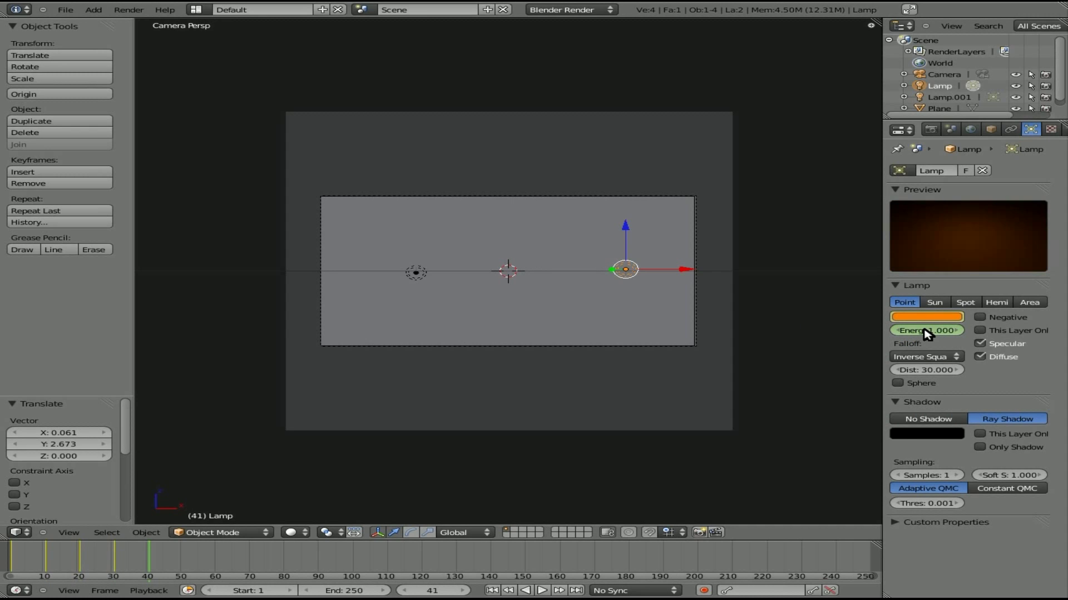
right_click(927, 334)
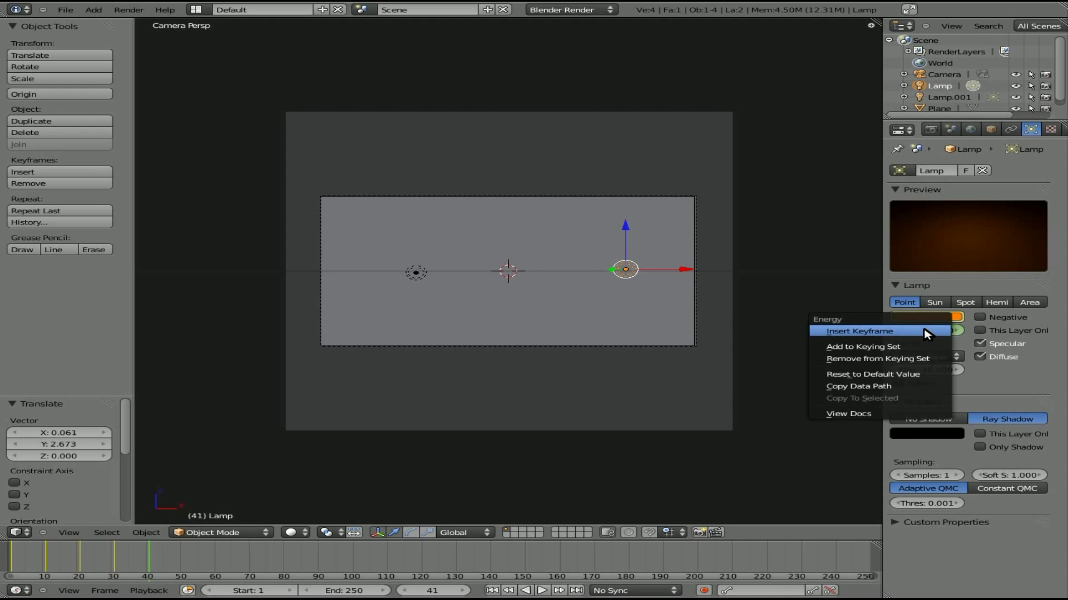
left_click(889, 331)
right_click(427, 271)
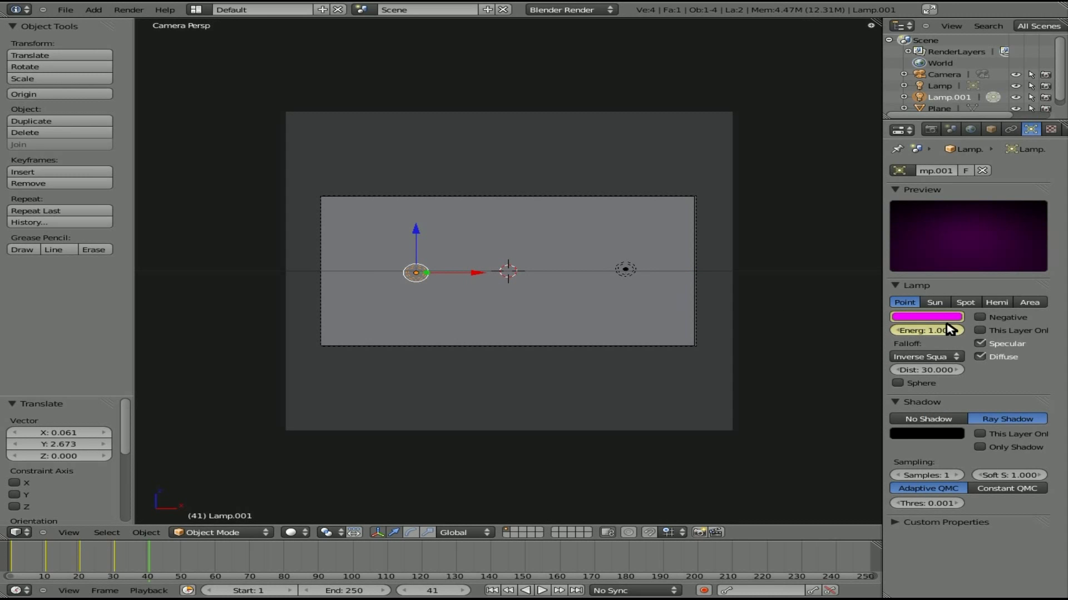
right_click(920, 330)
left_click(912, 326)
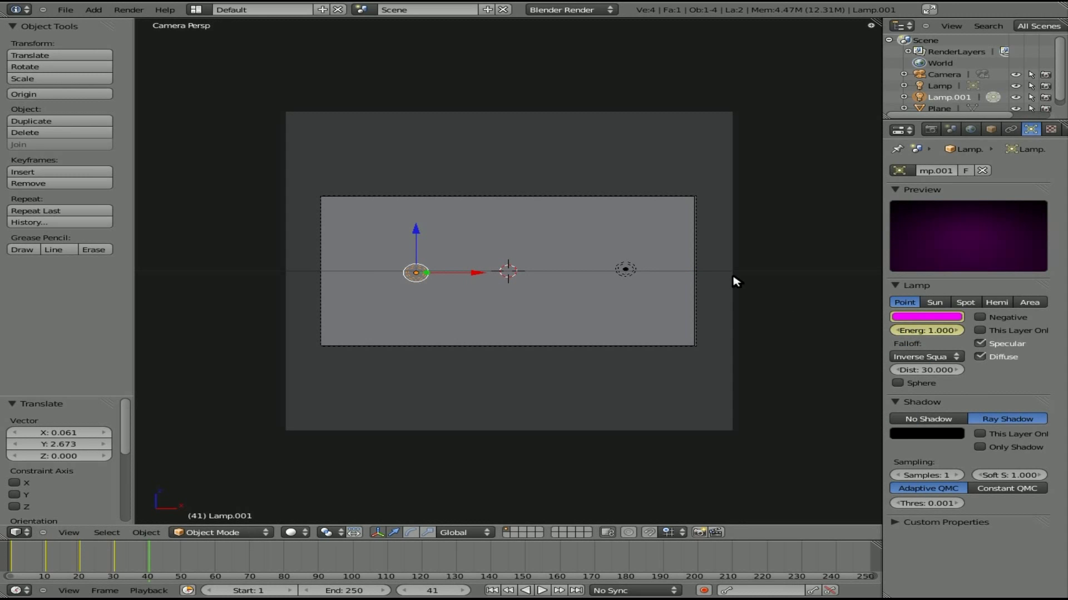
Advance to frame 51, set the left lamp's energy to 0 and keyframe it
key("Up")
left_click(945, 331)
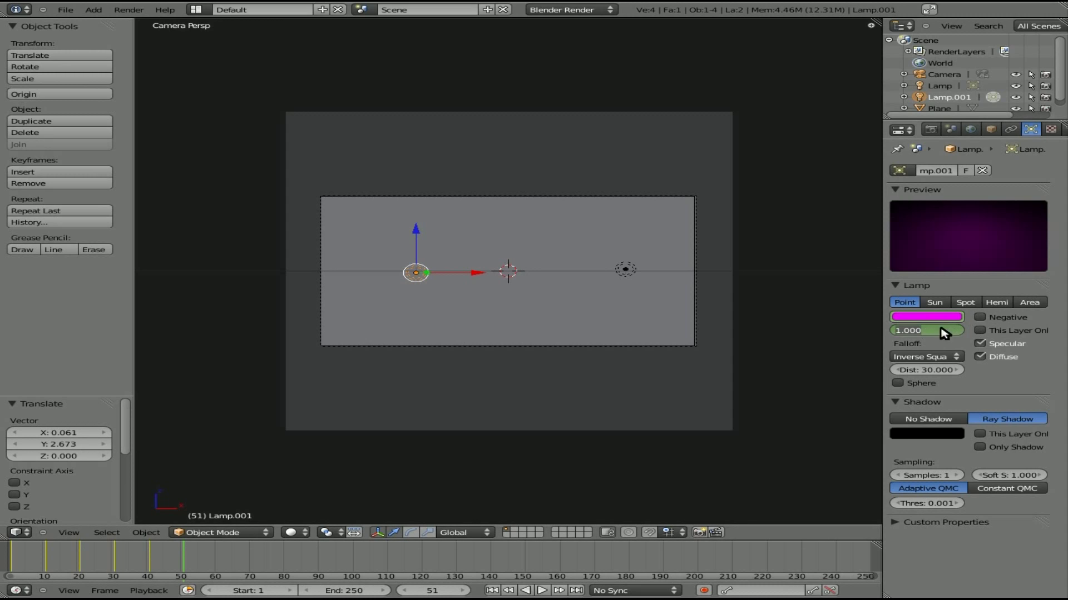
type("0")
key("Return")
right_click(921, 331)
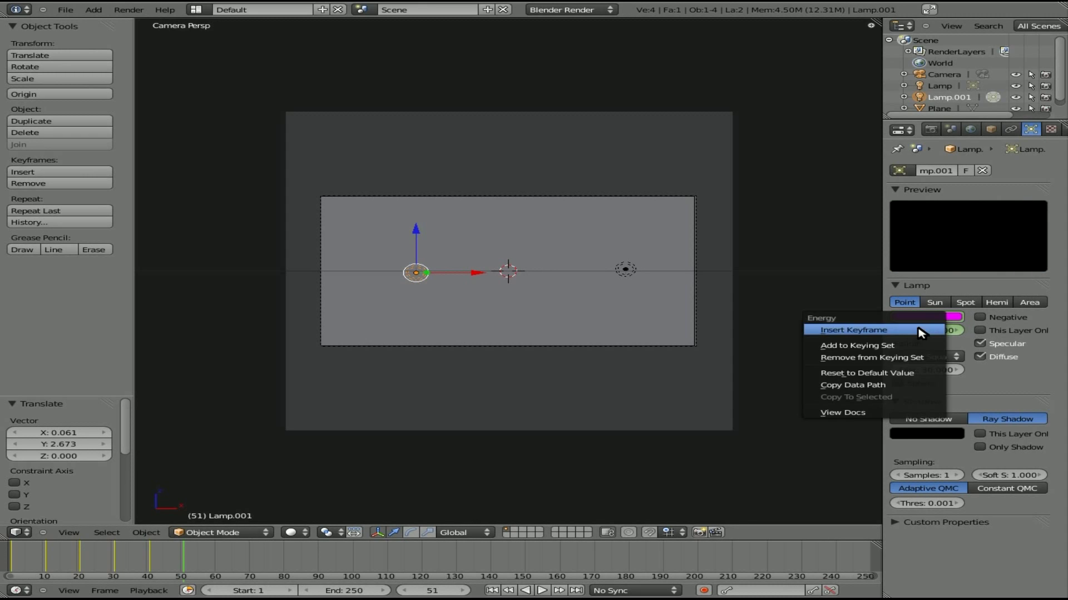
left_click(921, 330)
At frame 51, set the right lamp's energy to 0 and insert an energy keyframe
right_click(627, 271)
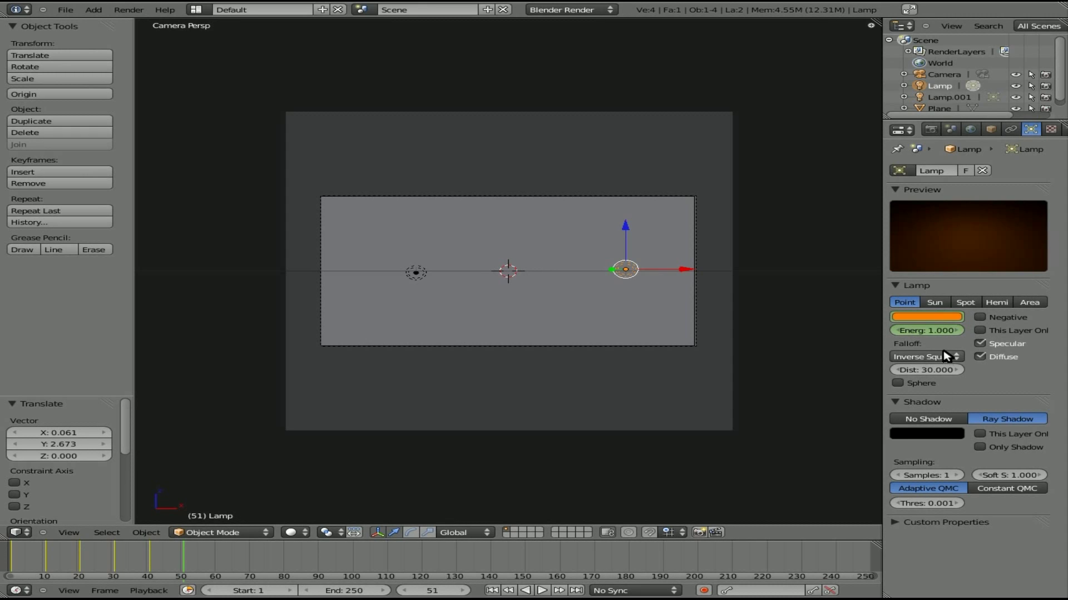
left_click(938, 332)
key("Return")
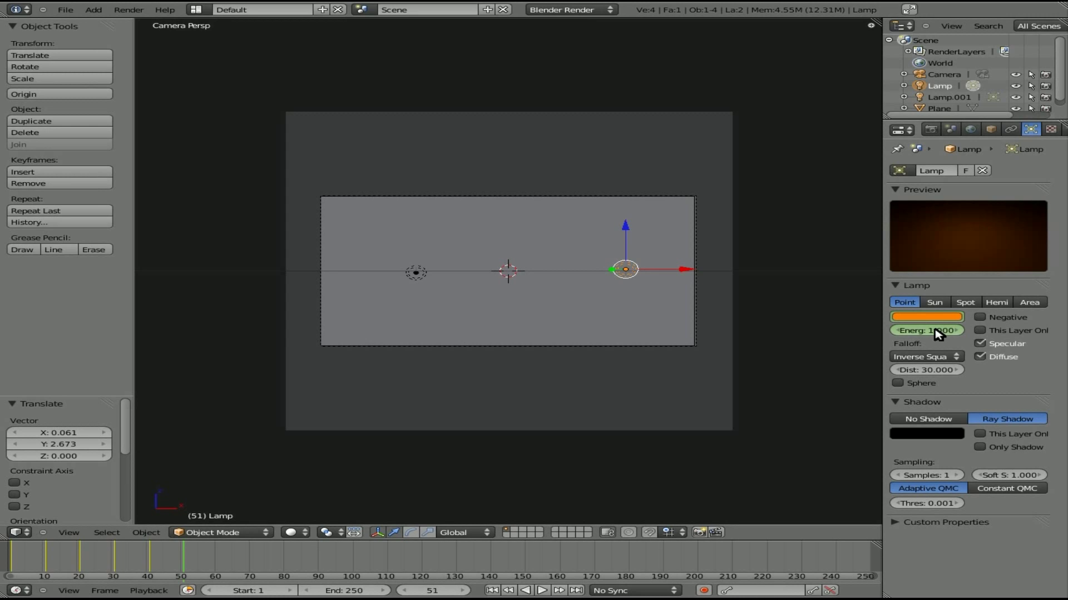
left_click(939, 331)
type("0")
key("Return")
right_click(939, 333)
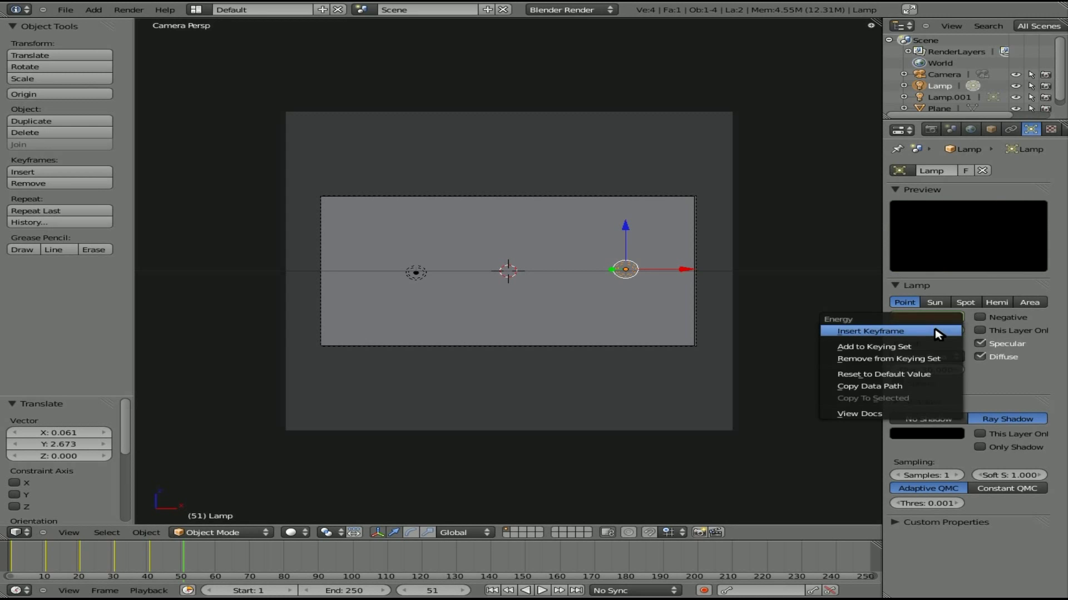
left_click(938, 333)
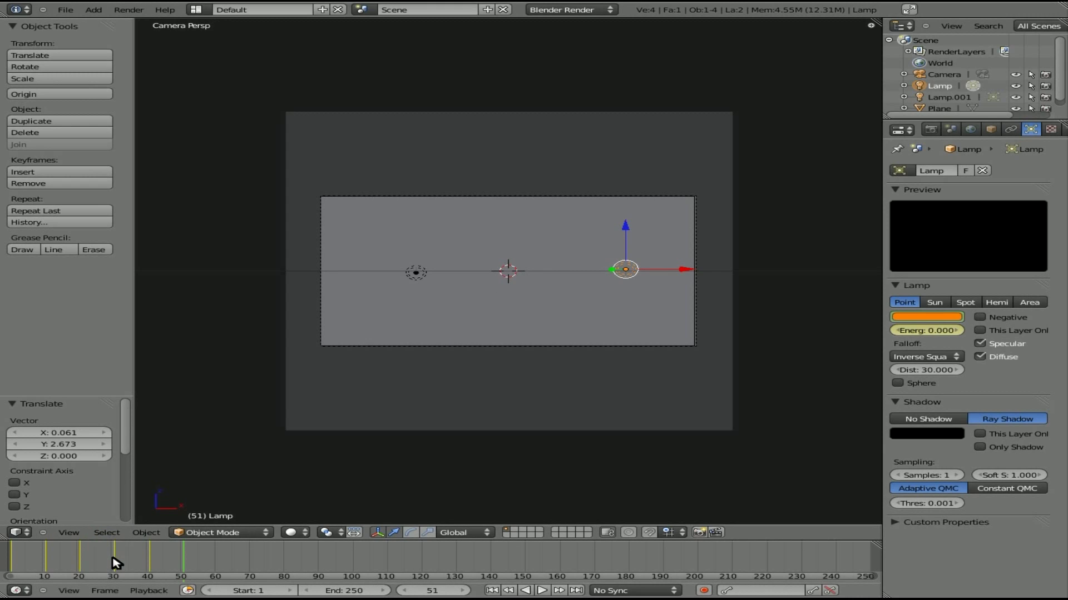
Go back to frame 31, set the right lamp's energy to 10 and insert an energy keyframe
key("Left")
key("Left")
key("Left")
key("Left")
key("Left")
key("Left")
key("Left")
key("Left")
key("Left")
key("Left")
key("Left")
key("Left")
key("Left")
key("Left")
key("Left")
key("Left")
key("Left")
key("Left")
key("Left")
key("Left")
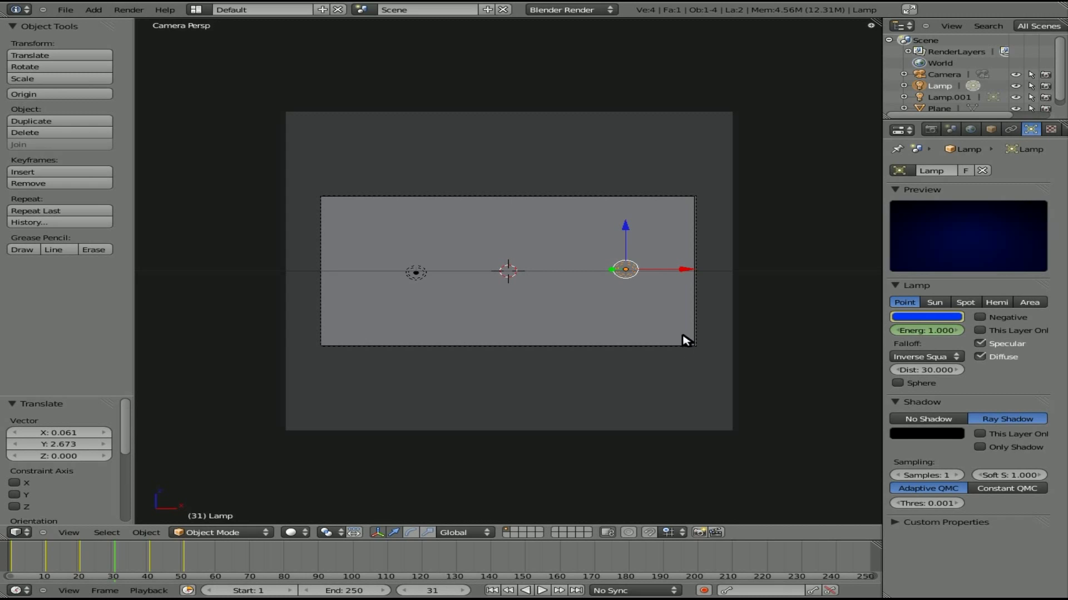
left_click(936, 331)
type("9.7")
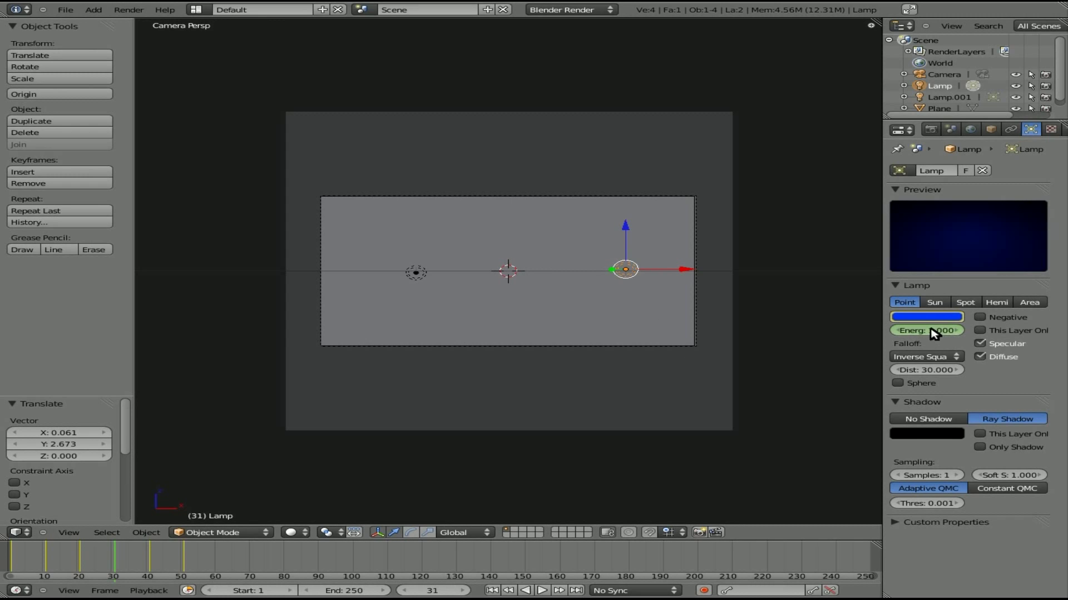
key("Return")
left_click_drag(926, 330, 939, 330)
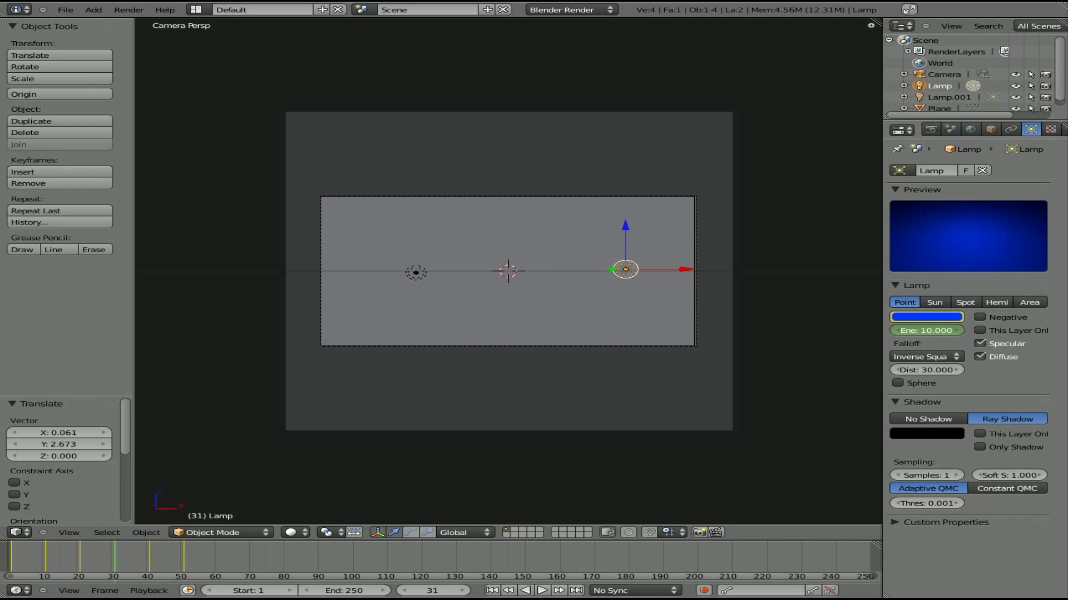
right_click(937, 331)
left_click(912, 332)
Step back from frame 31 to frame 11 and forward to frame 51 to examine the right lamp's energy and colour transitions
key("Left")
key("Left")
key("Left")
key("Left")
key("Left")
key("Left")
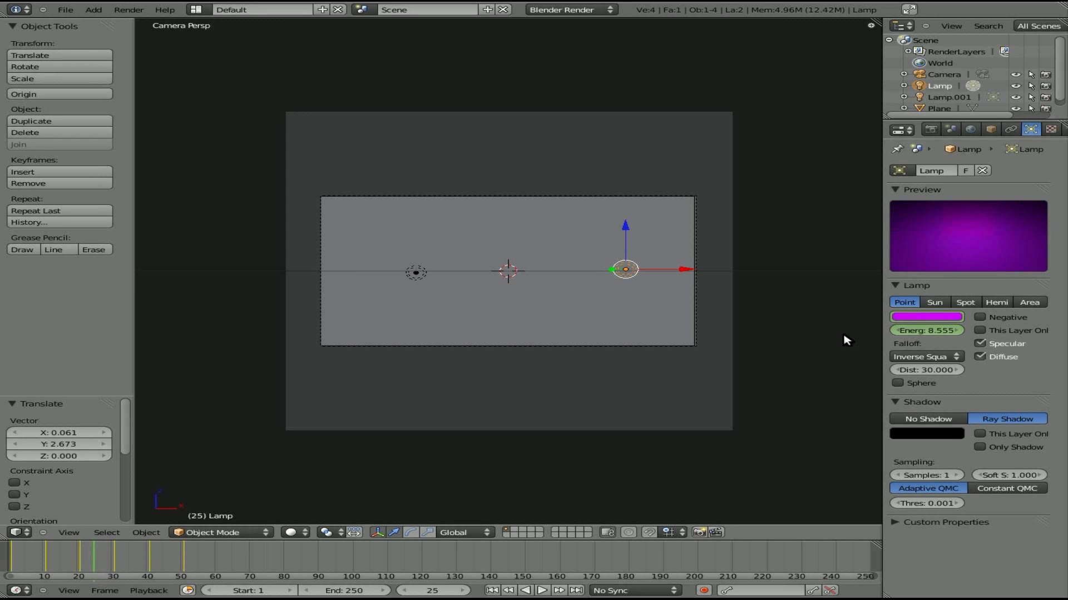
key("Left")
key("Left")
key("Left")
key("Left")
key("Left")
key("Left")
key("Left")
key("Left")
key("Left")
key("Left")
key("Left")
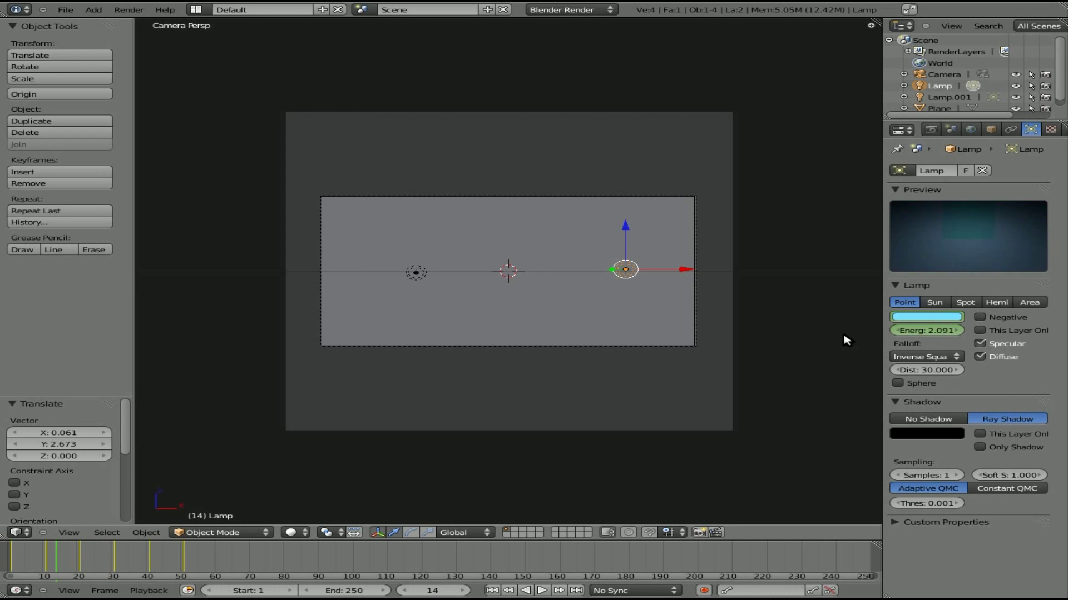
key("Right")
key("Right")
key("Right")
key("Right")
key("Right")
key("Right")
key("Right")
key("Right")
key("Right")
key("Right")
key("Right")
key("Right")
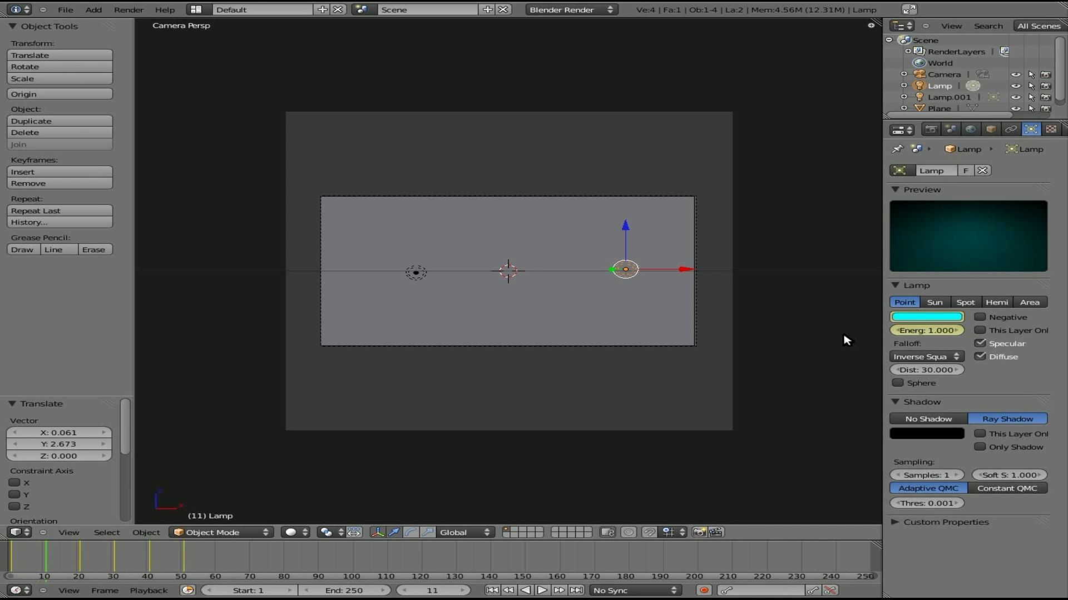
key("Right")
key("Right")
key("Right")
key("Right")
key("Right")
key("Right")
key("Right")
key("Right")
key("Right")
key("Right")
key("Right")
key("Right")
key("Right")
key("Right")
key("Right")
key("Right")
key("Right")
key("Right")
key("Right")
key("Right")
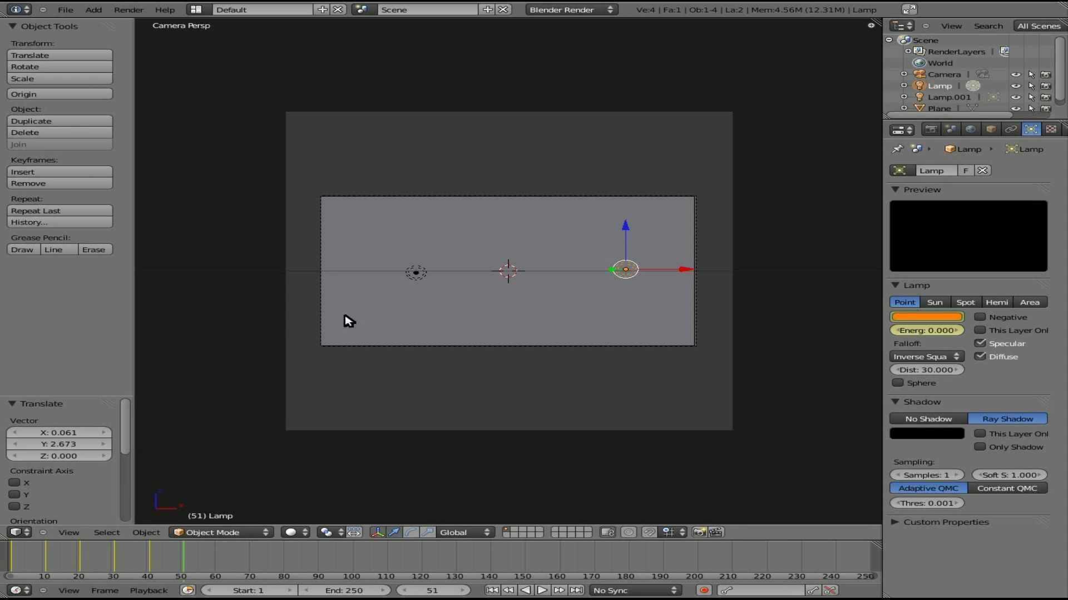
Go to frame 41, render it to check both lights, and close the render view
key("Down")
key("Down")
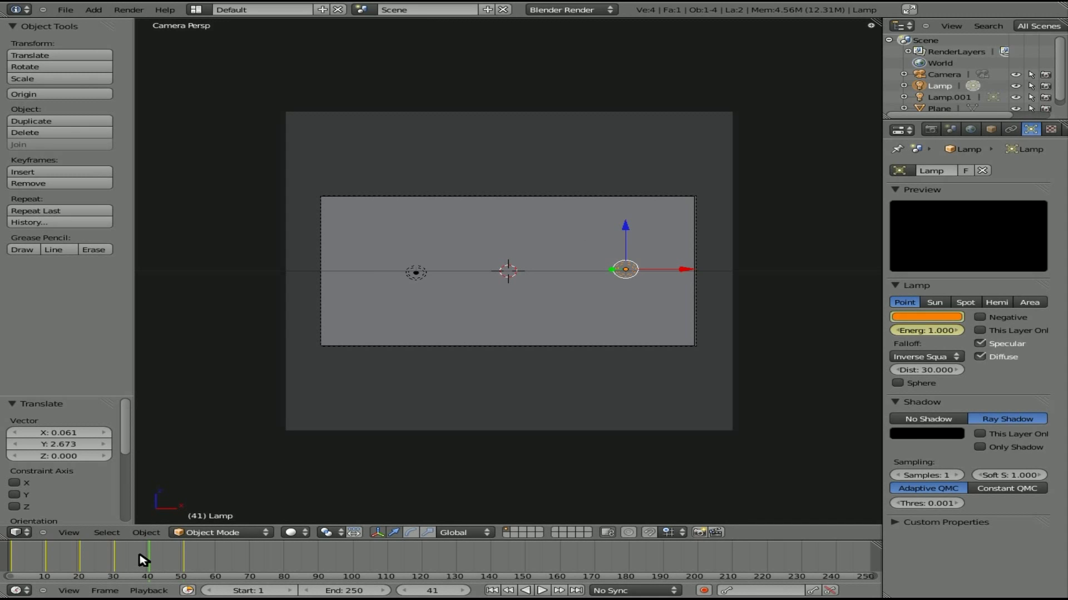
key("Up")
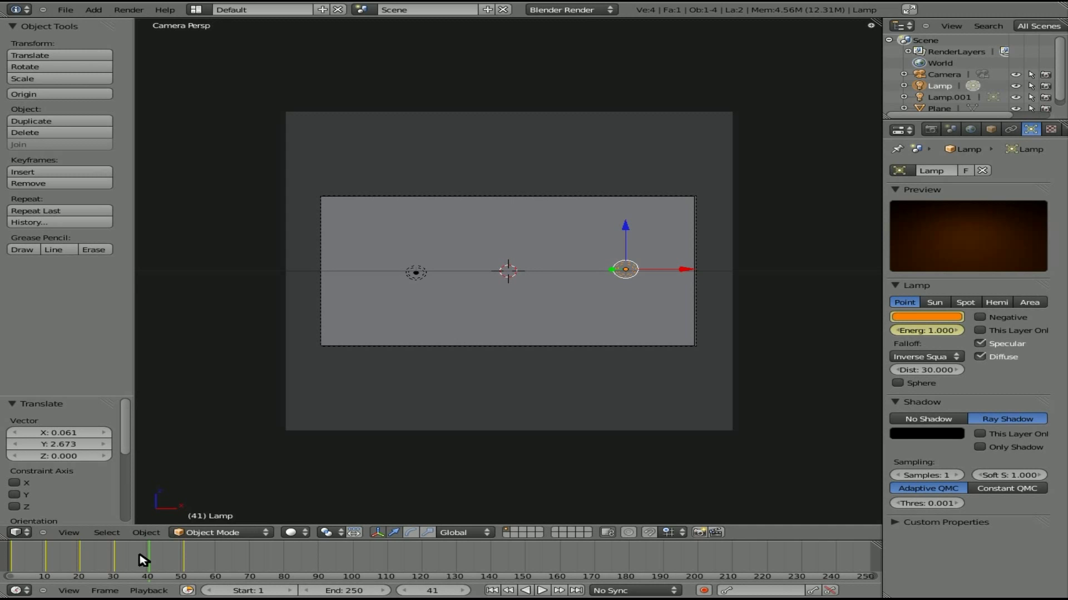
key("F12")
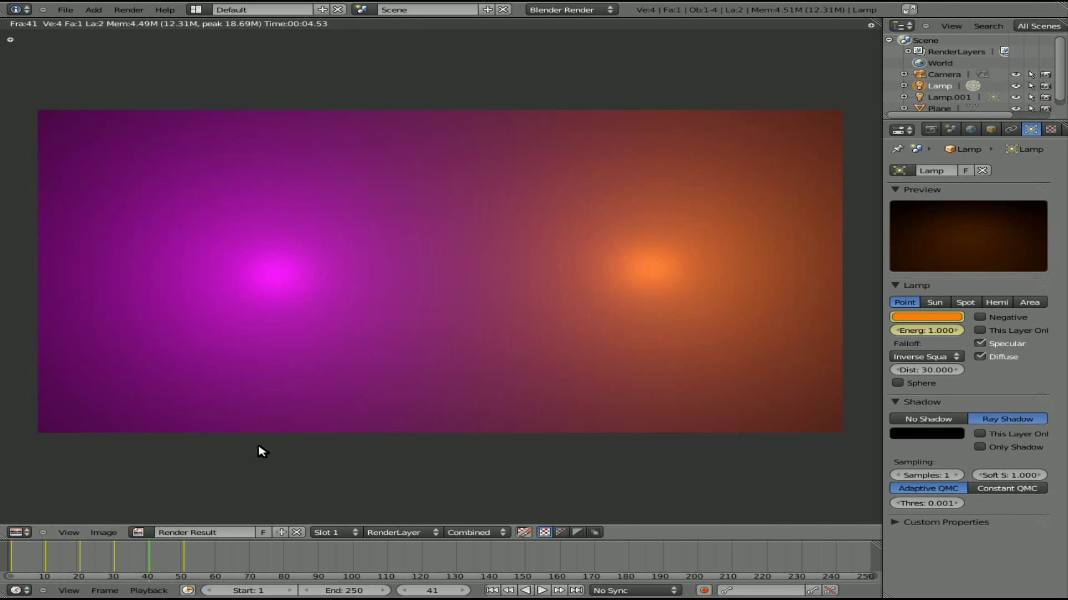
key("Escape")
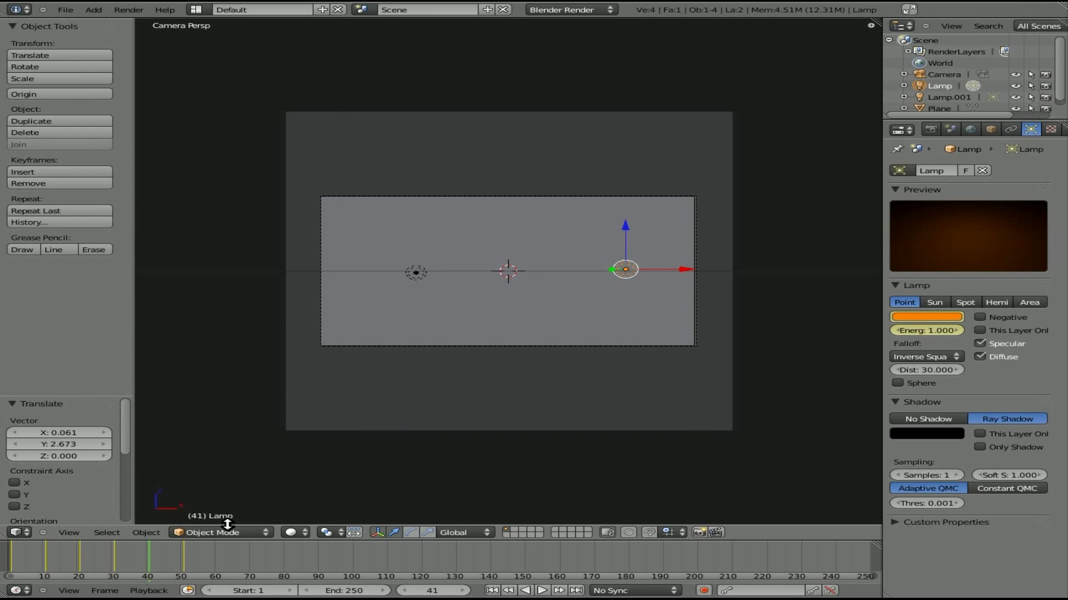
Go back to frame 21, render it to check the lights there, and close the render view
key("Down")
key("Down")
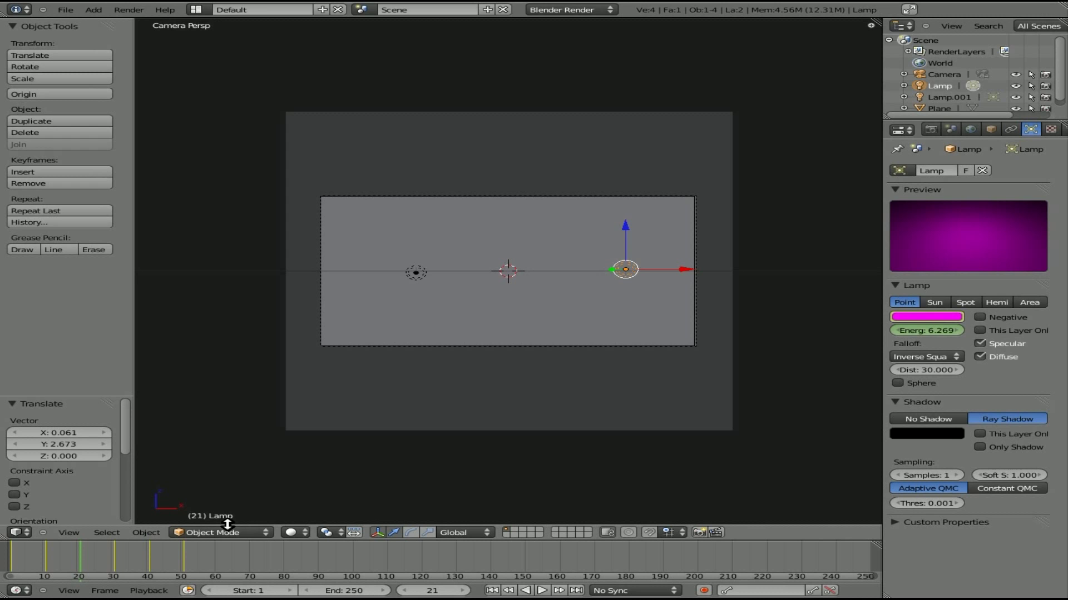
key("F12")
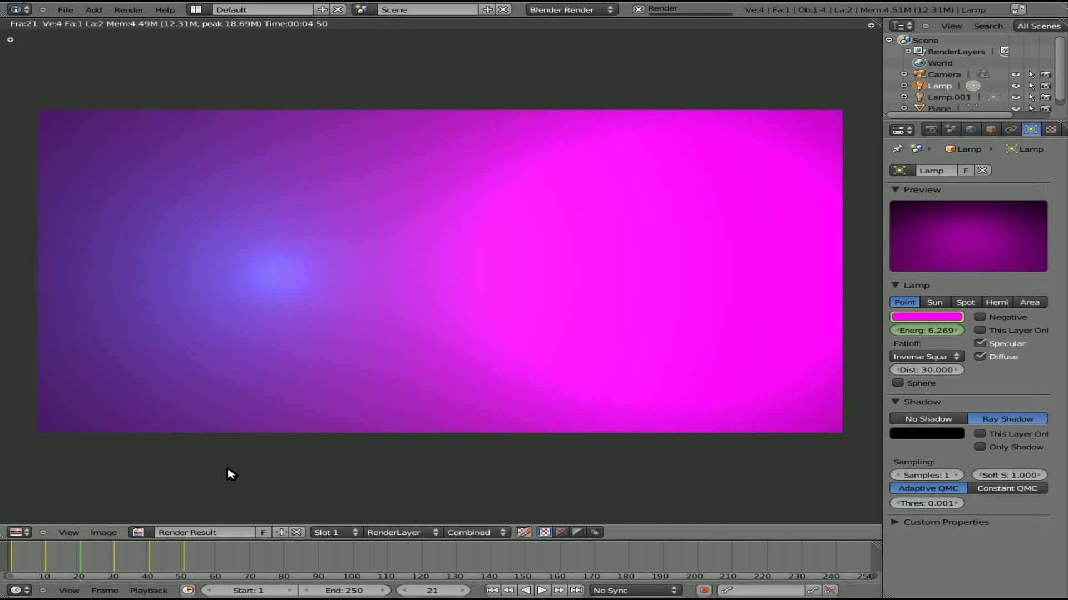
key("Escape")
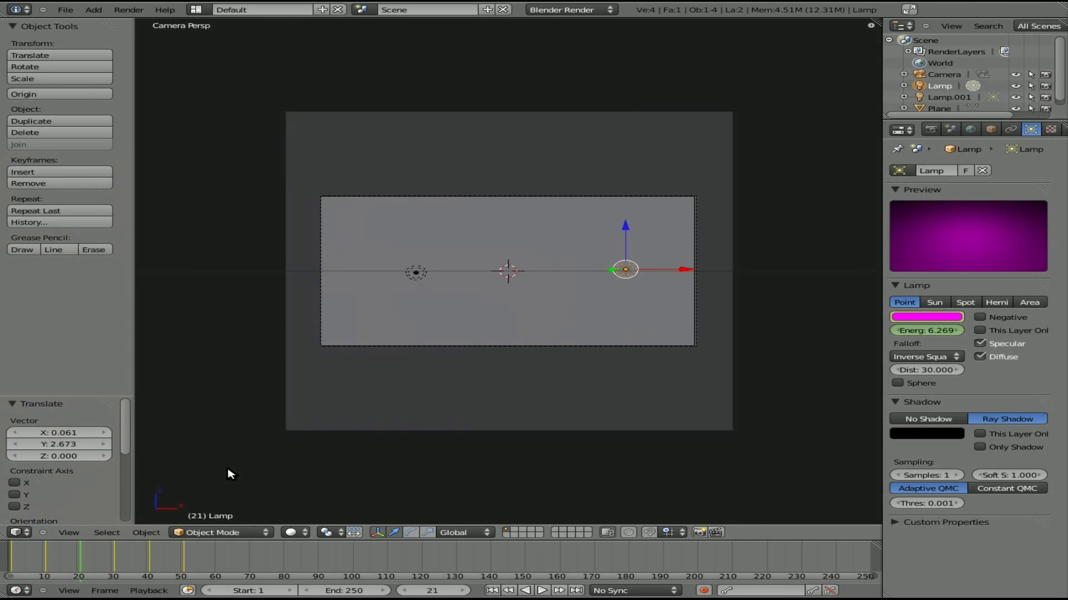
In the render settings, apply the TV NTSC 16:9 preset and set the output file format to Xvid
left_click(931, 129)
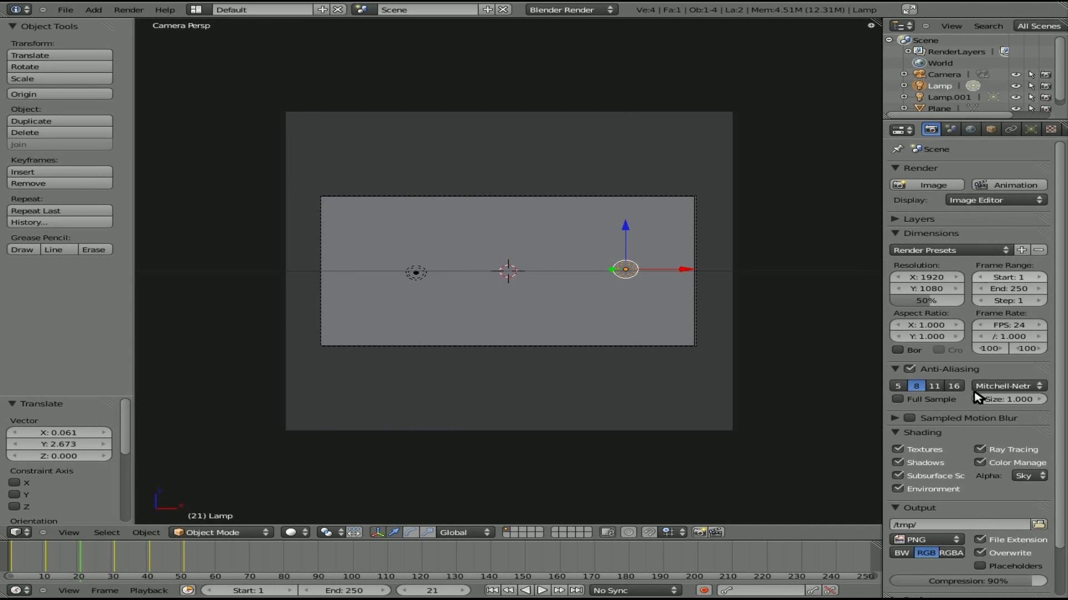
scroll(980, 395, "down", 2)
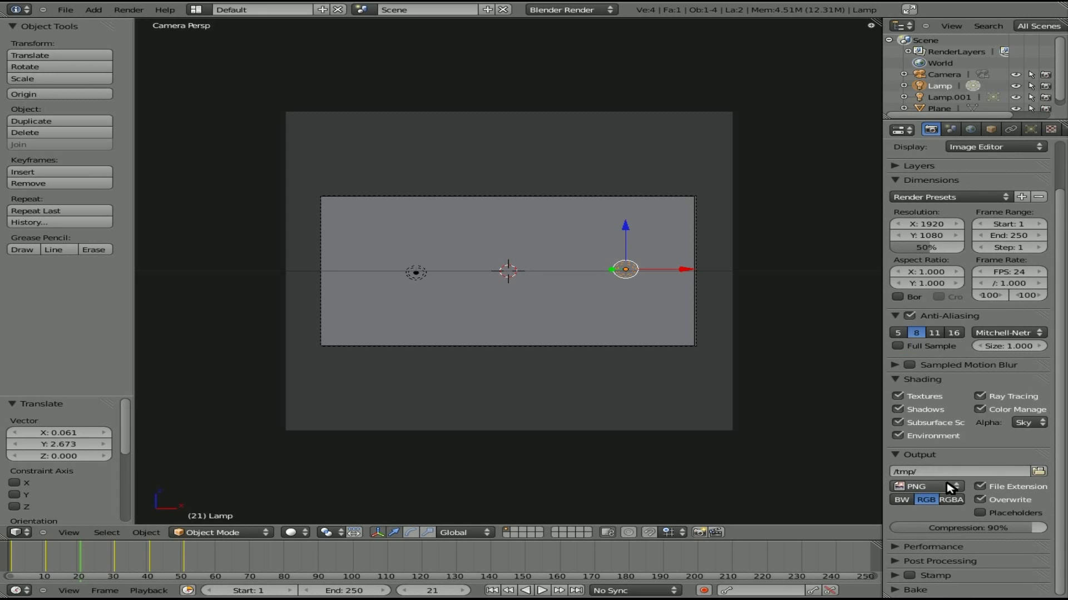
left_click(965, 197)
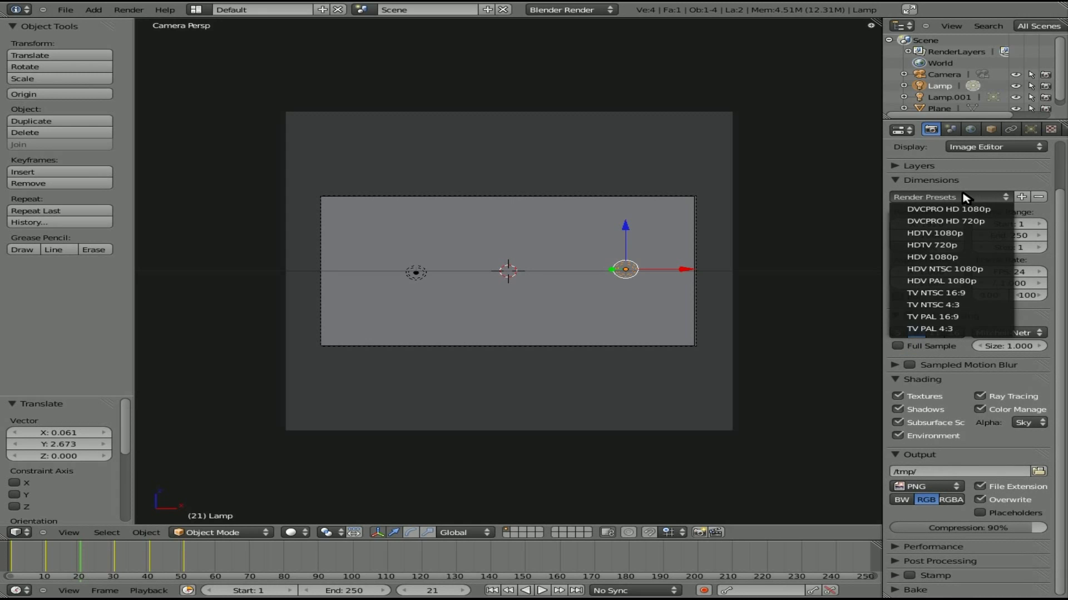
left_click(953, 293)
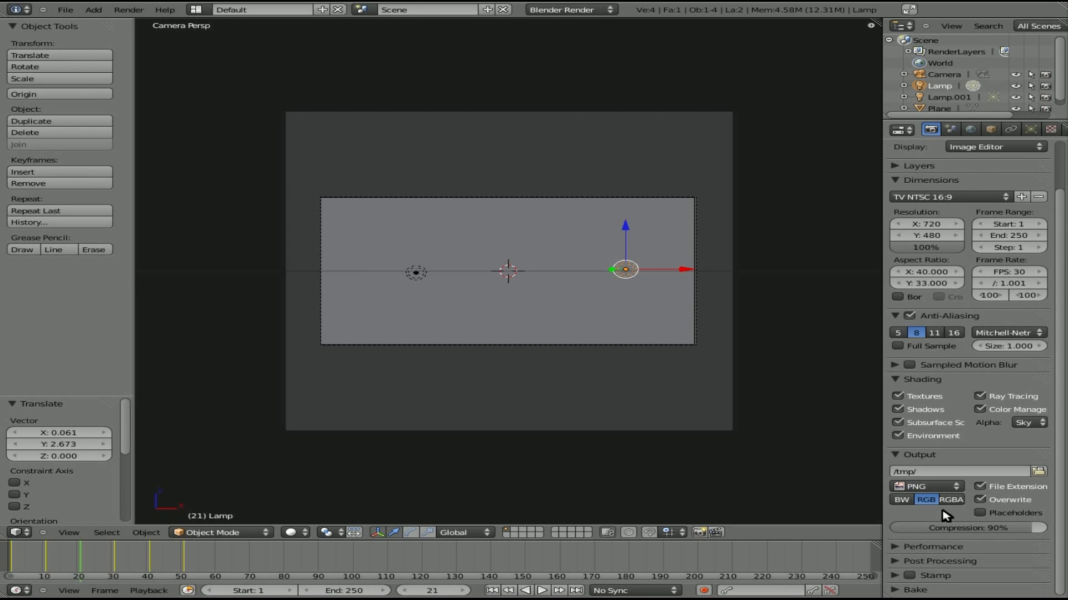
left_click(944, 488)
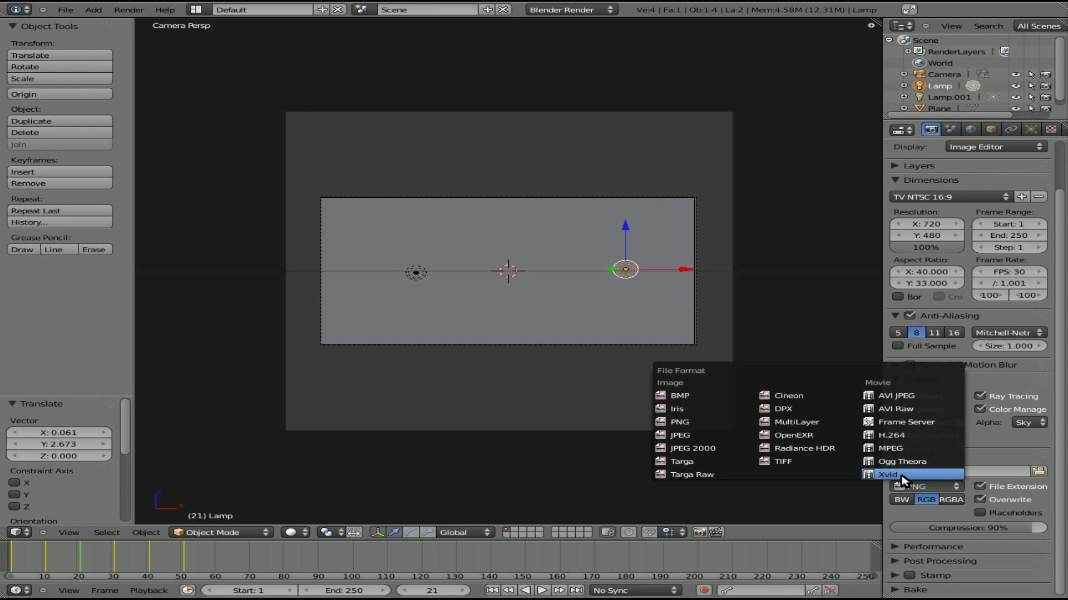
left_click(939, 475)
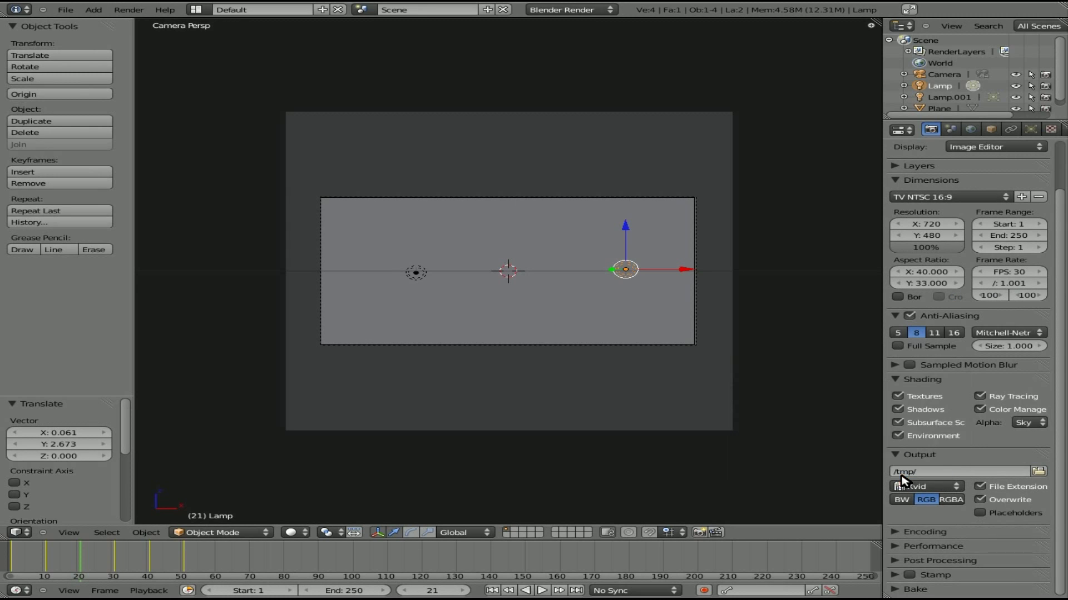
Set the output path to /tmplights and start rendering the animation
left_click(950, 471)
key("Return")
scroll(953, 203, "up", 3)
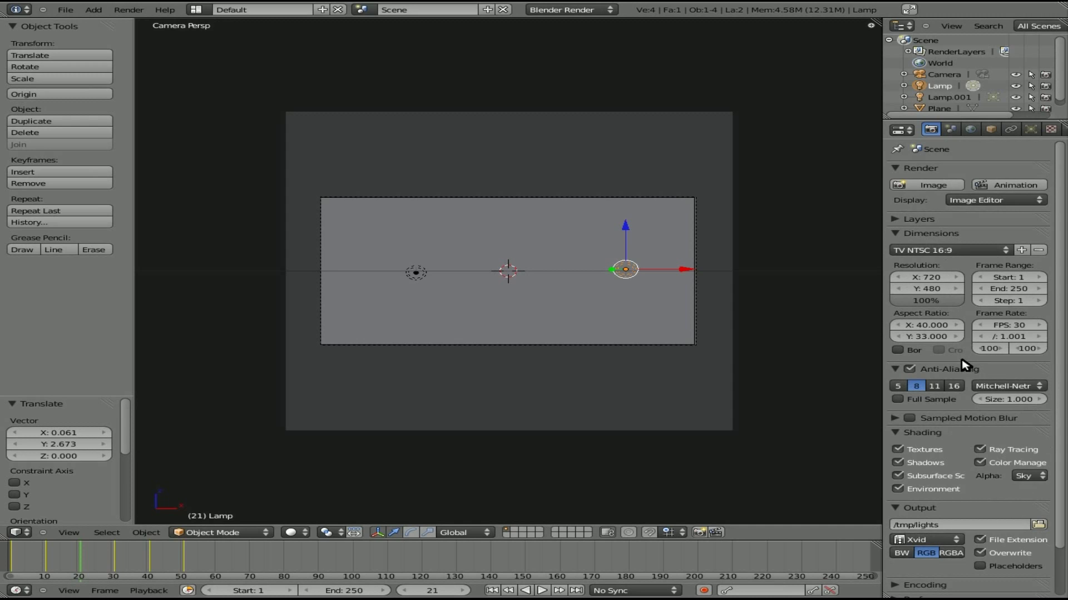
left_click(1006, 187)
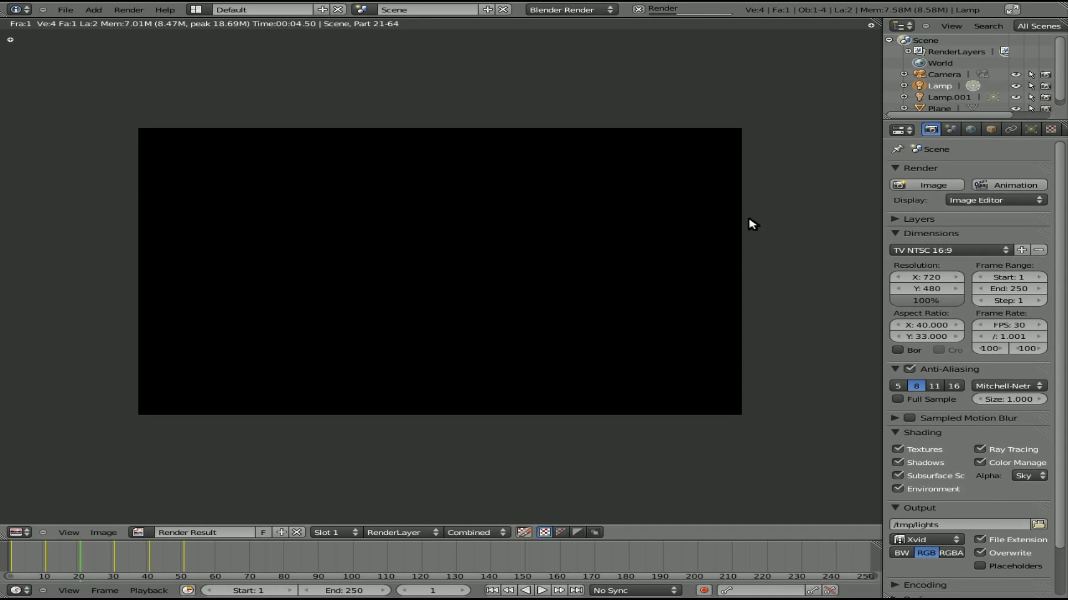